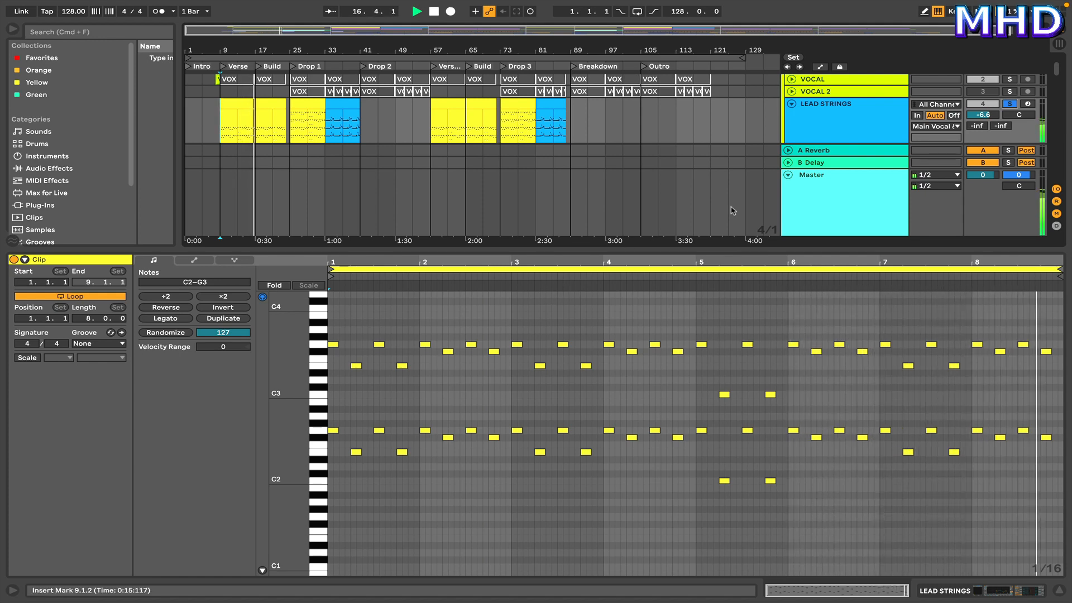
Stop playback and view the Nexus instrument window on the LEAD STRINGS track.
key(space)
click(835, 124)
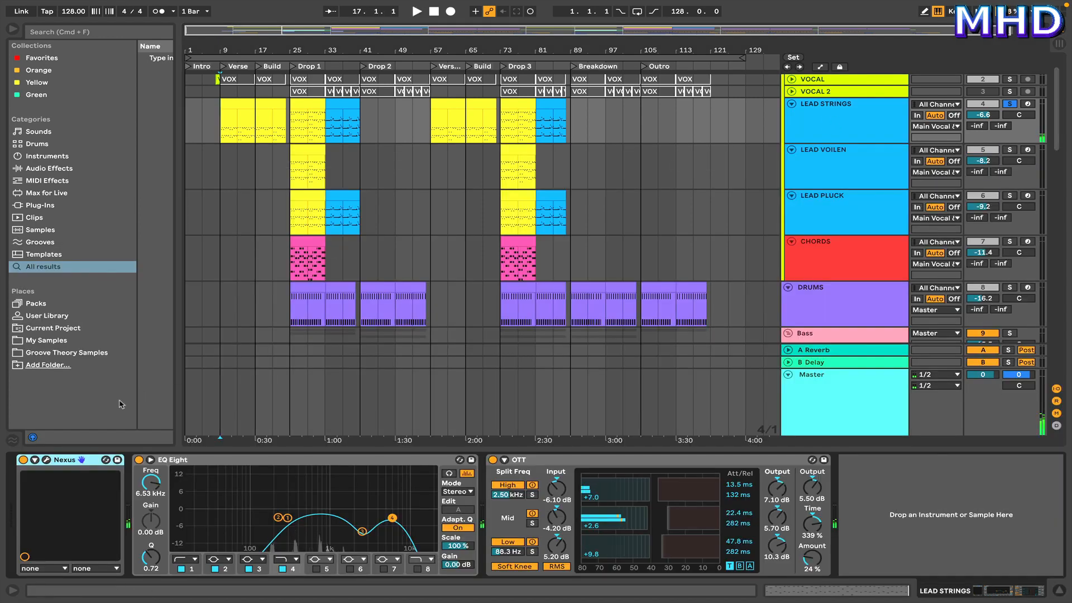
key(super+alt+p)
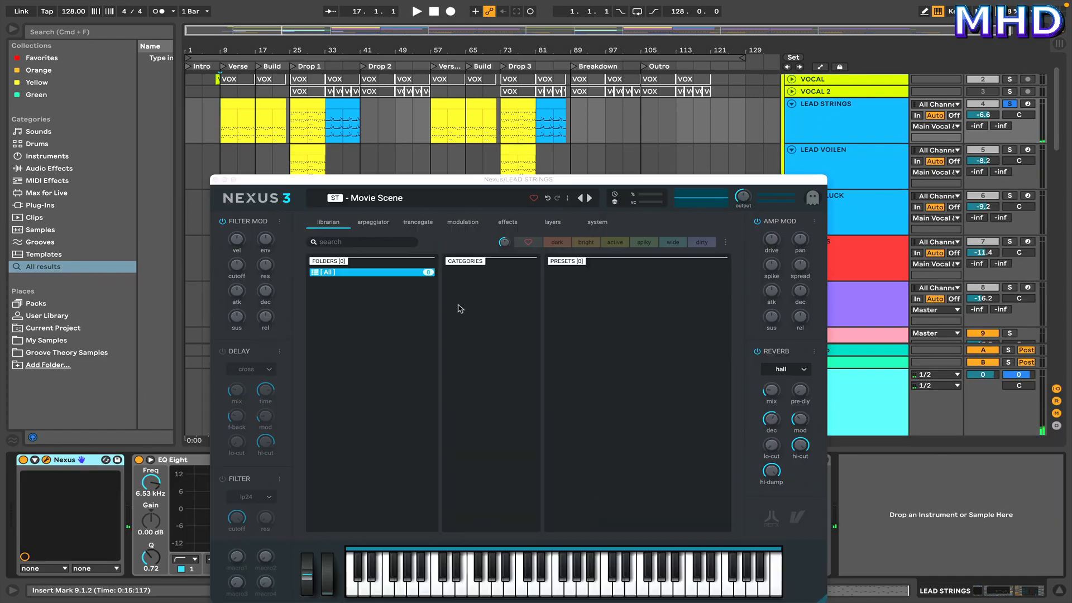
click(216, 179)
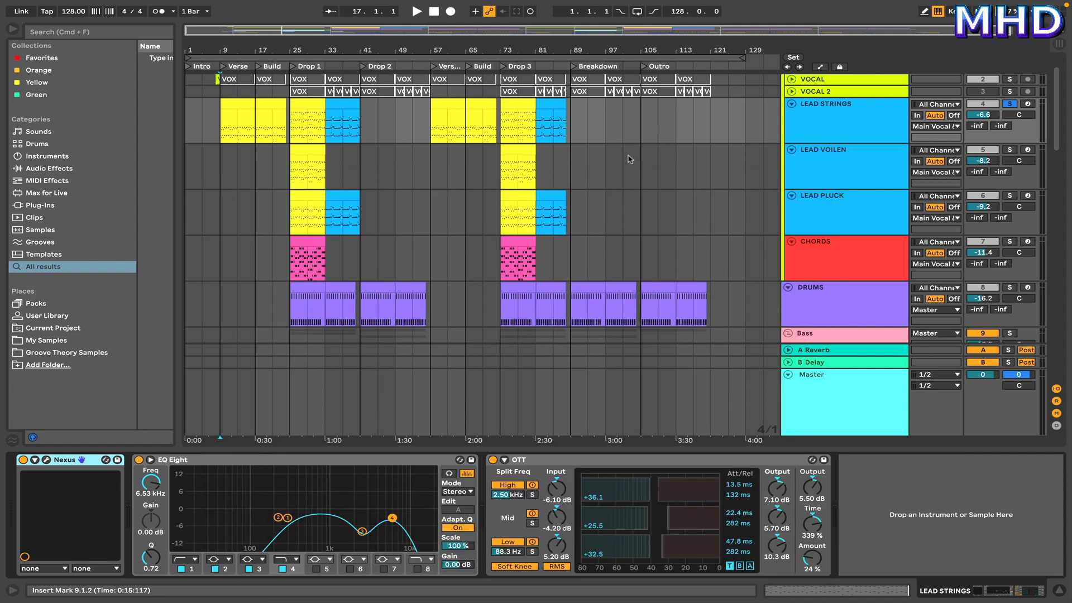
Solo the LEAD VOILEN track and examine its Drop 1 clip notes and its Nexus preset.
click(850, 157)
click(1010, 150)
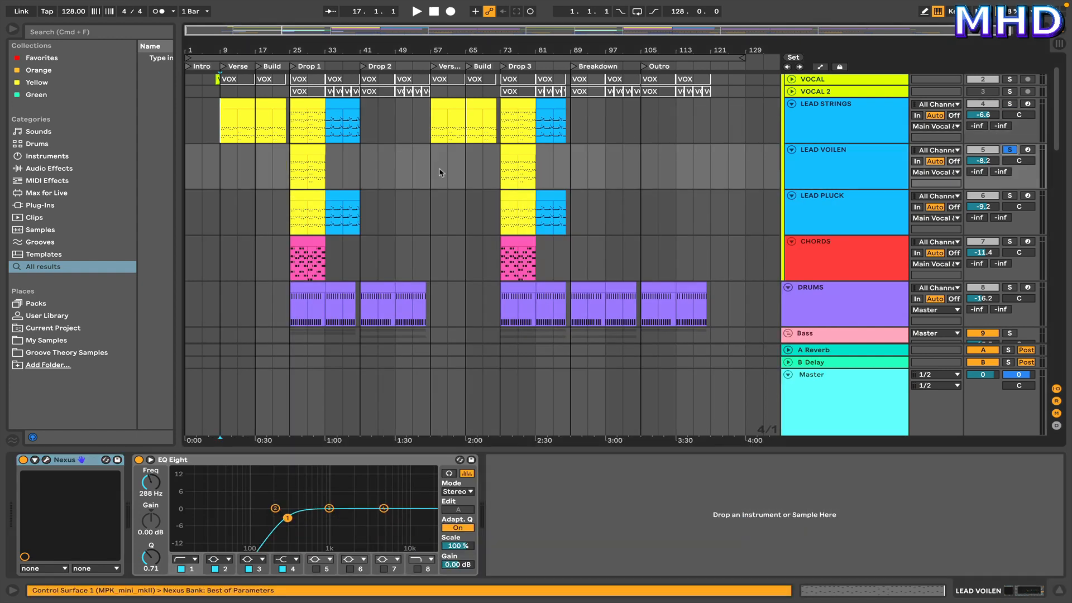
click(291, 179)
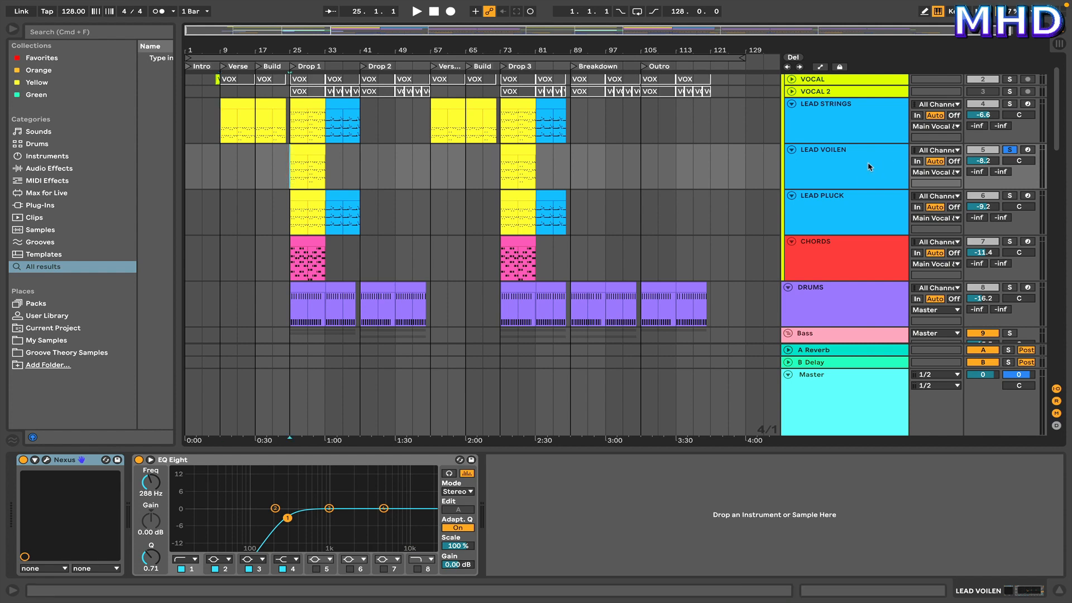
double_click(300, 160)
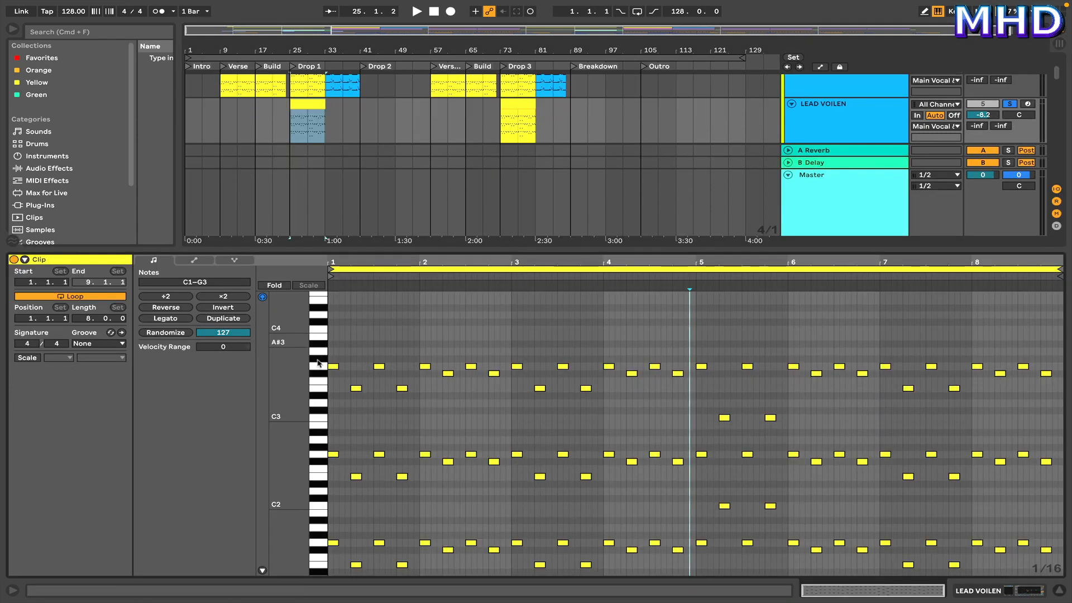
scroll(310, 319, up, 3)
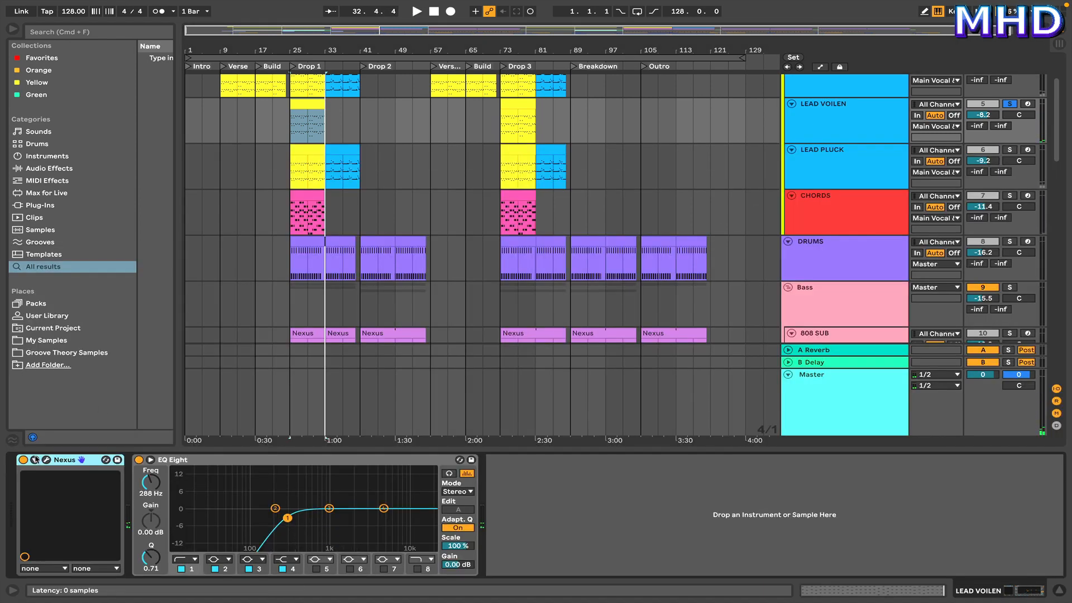
click(46, 459)
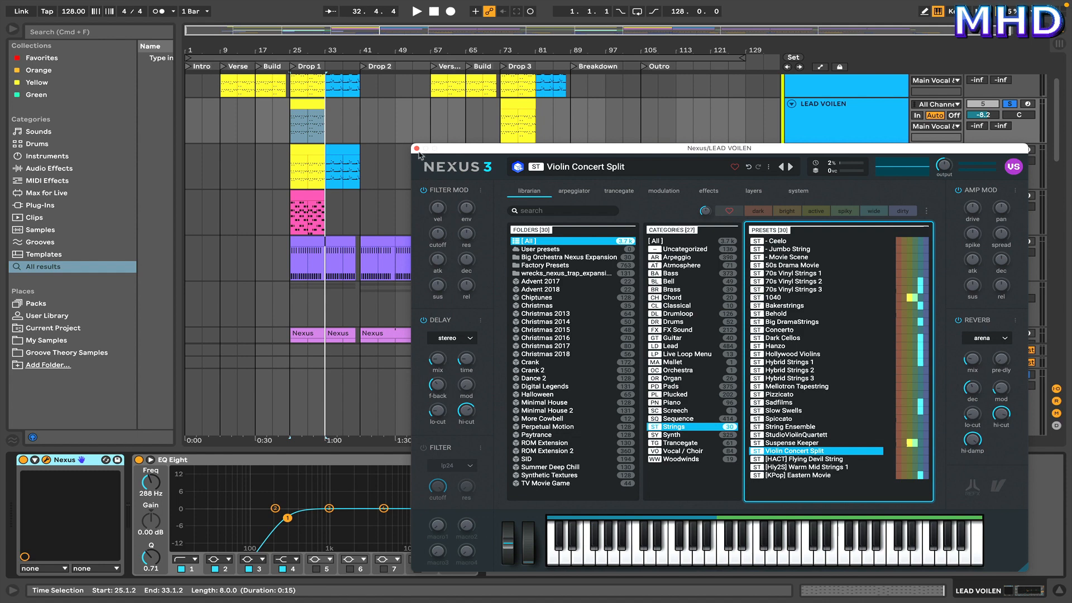
click(416, 149)
Solo the LEAD PLUCK track and open its Drop 1 clip to bring all the notes into view.
click(862, 163)
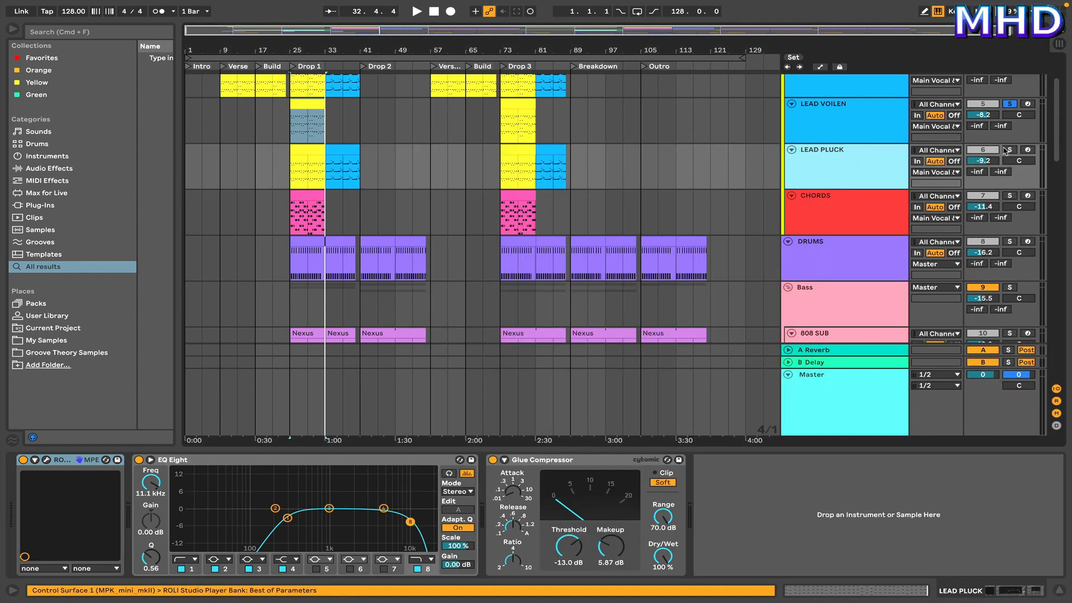
click(1011, 149)
double_click(313, 152)
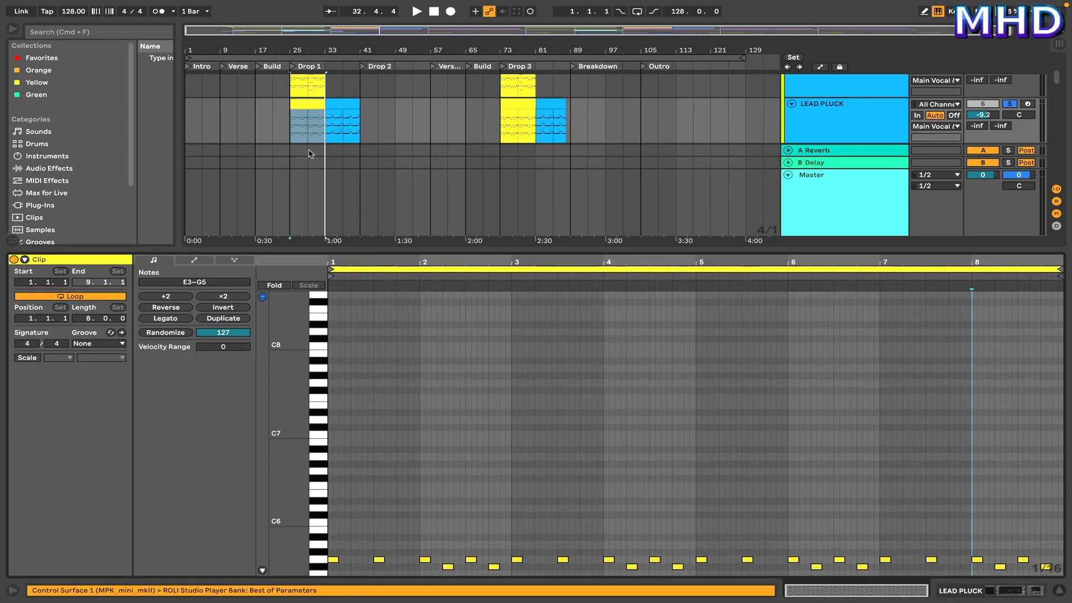
scroll(383, 363, down, 5)
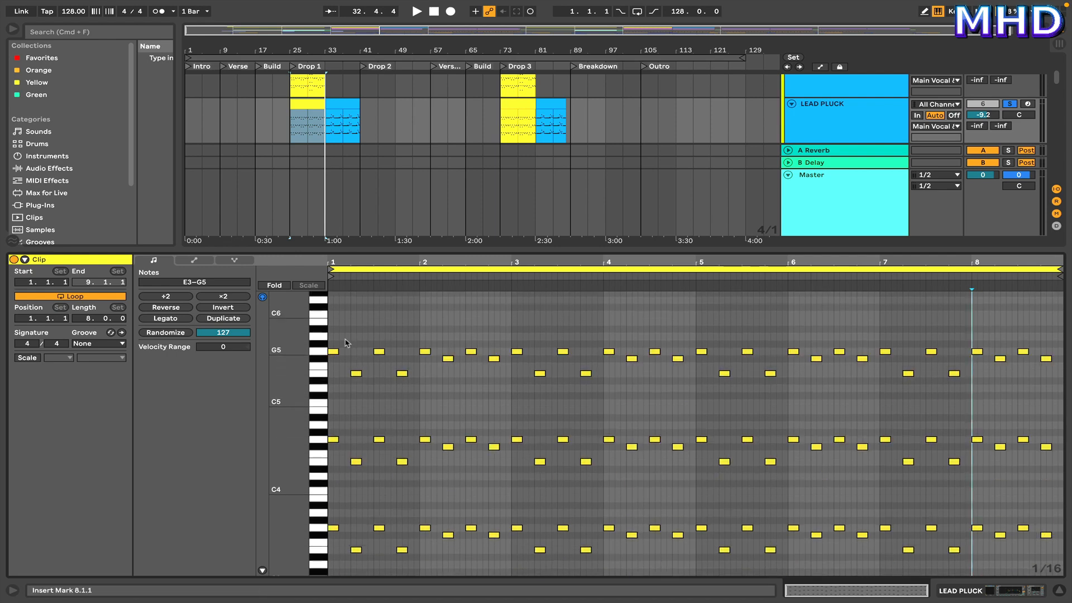
scroll(337, 324, down, 1)
scroll(331, 321, down, 2)
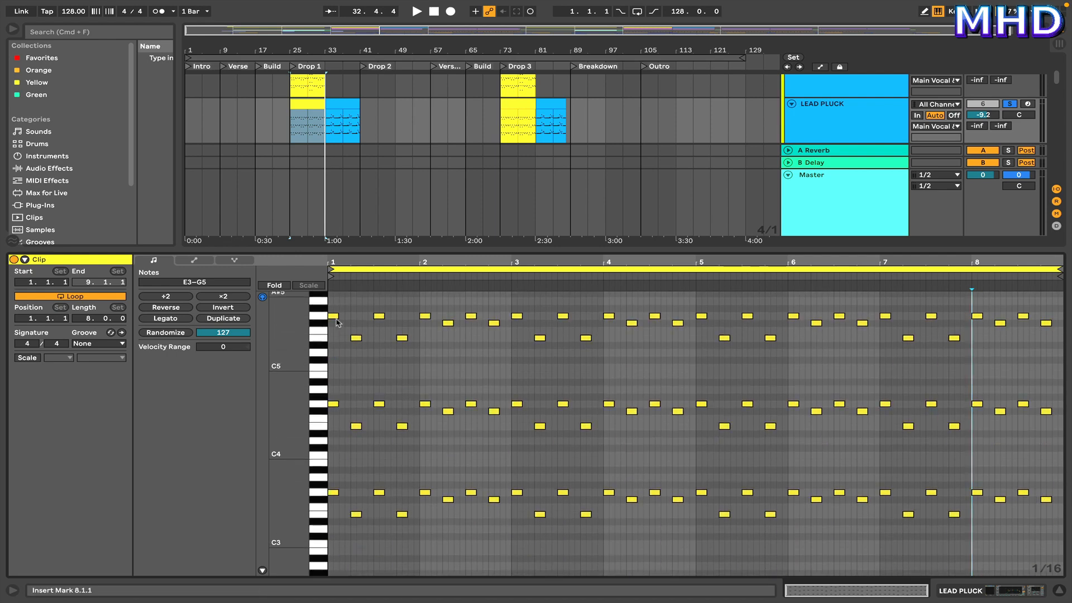
Play back the LEAD PLUCK clip and inspect the track's ROLI Studio Player instrument.
key(space)
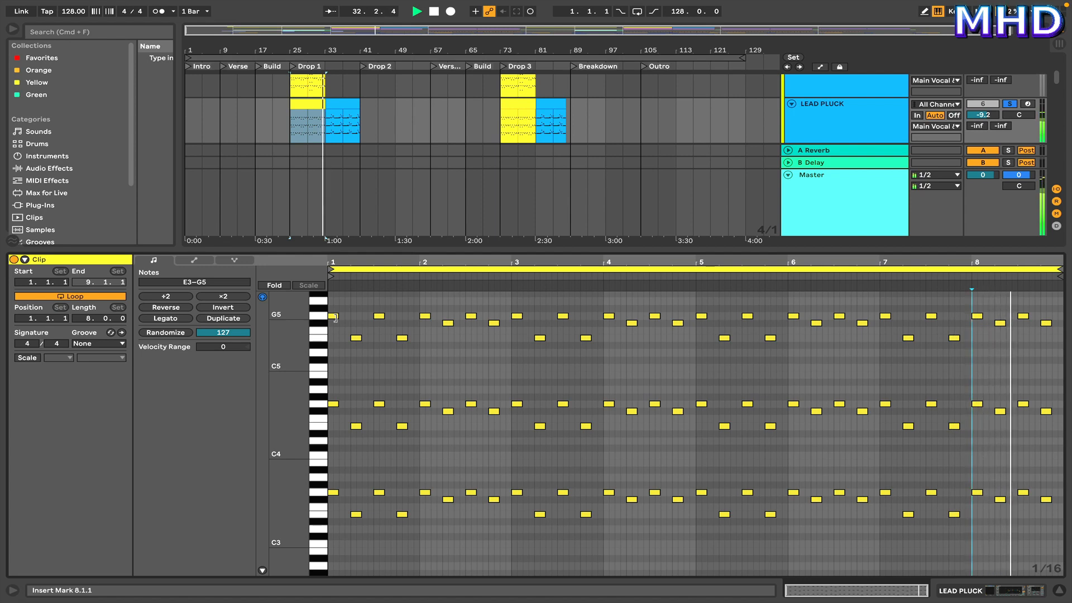
key(space)
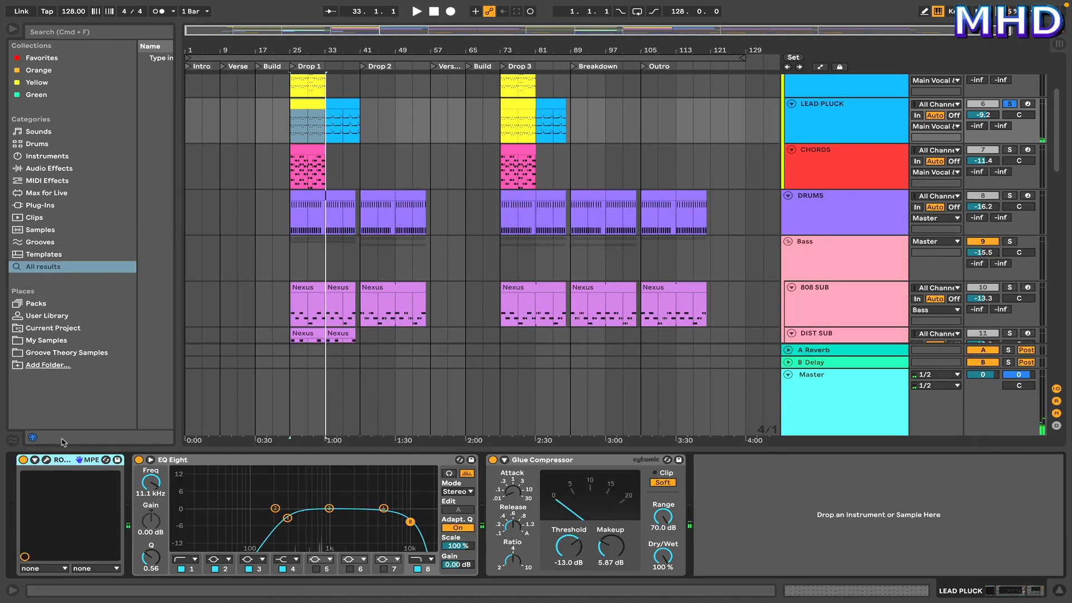
click(47, 458)
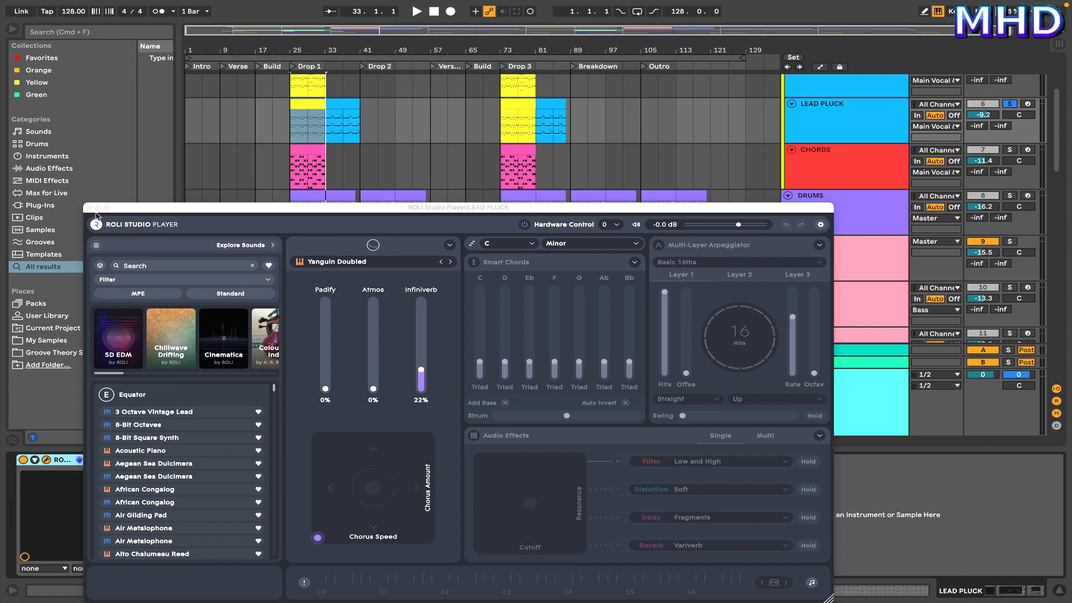
click(89, 207)
Solo the CHORDS track and open the notes of its Drop 1 clip.
click(830, 207)
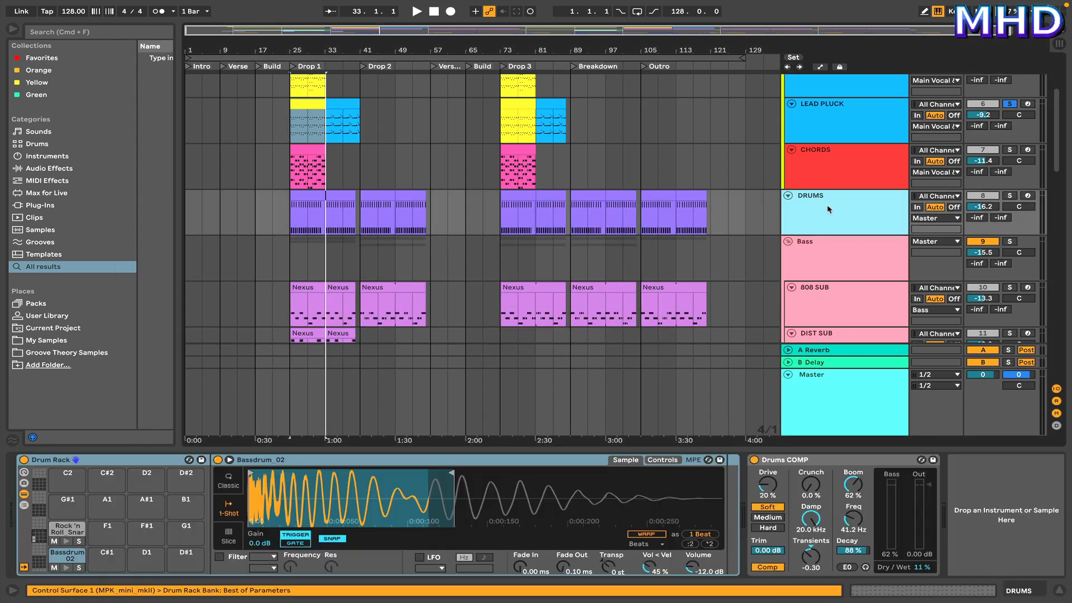
click(1009, 197)
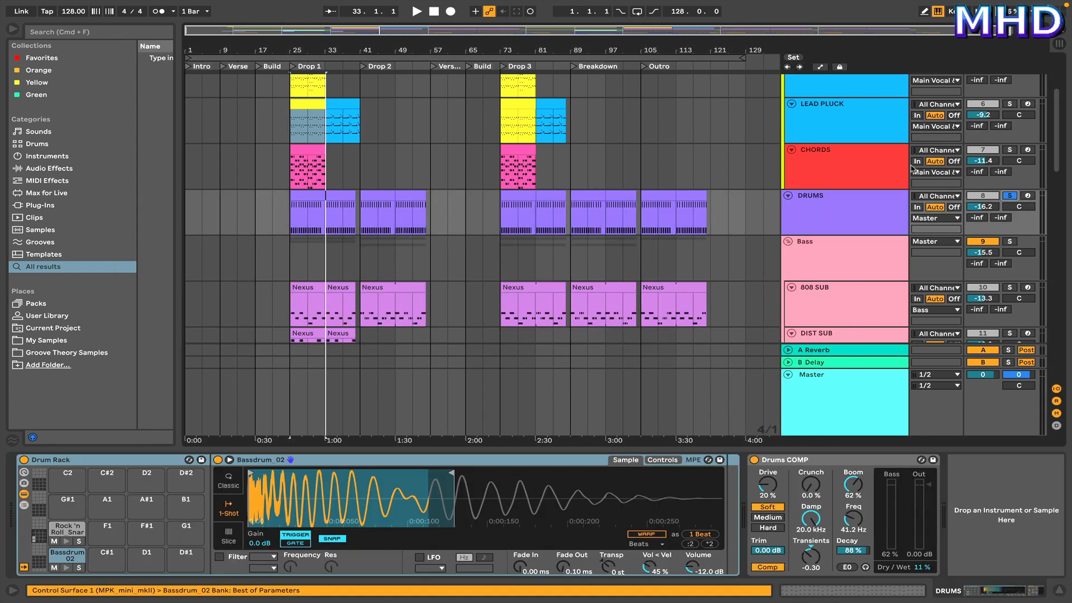
click(874, 168)
click(1008, 150)
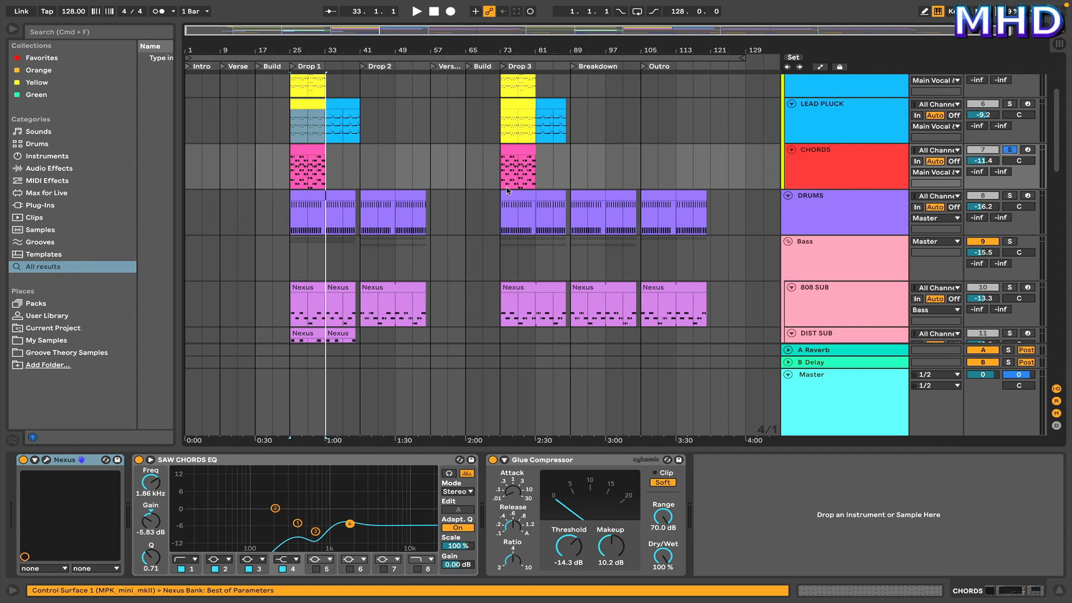
double_click(309, 158)
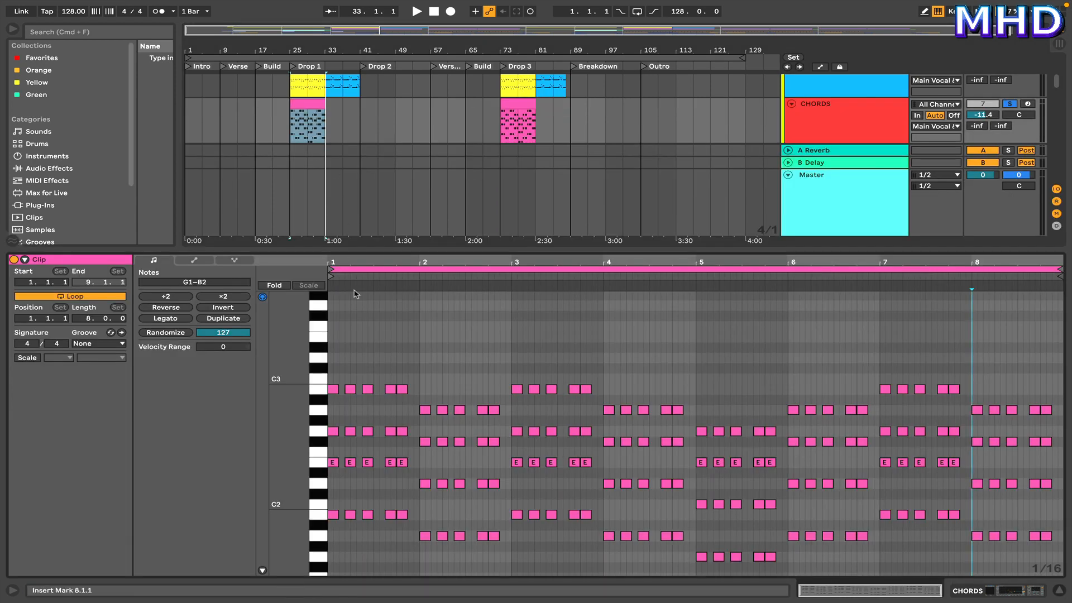
Play back the CHORDS clip and examine the track's Nexus preset in the librarian.
key(space)
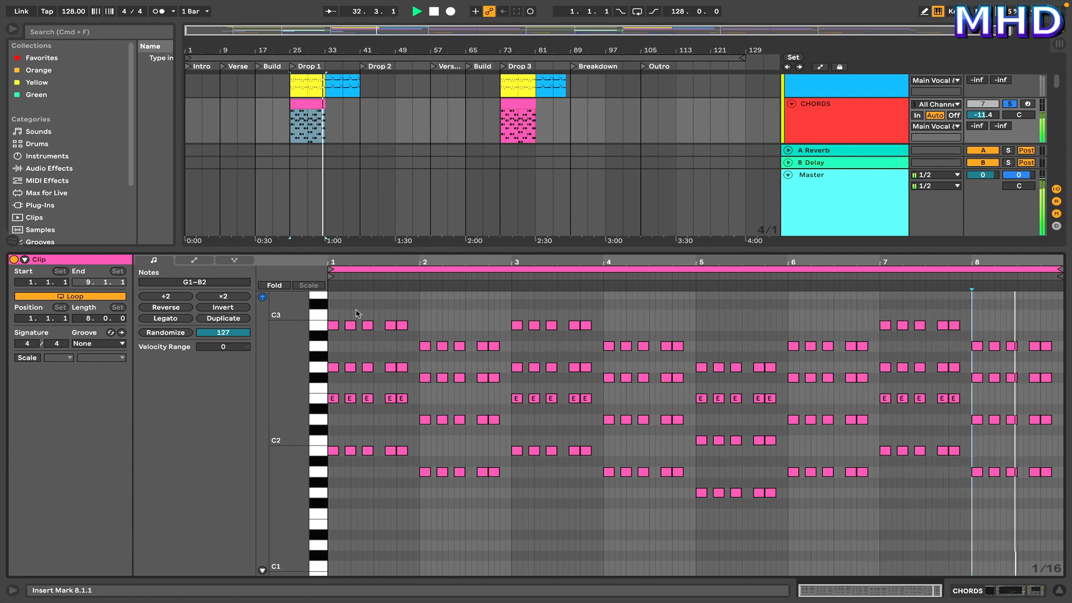
key(space)
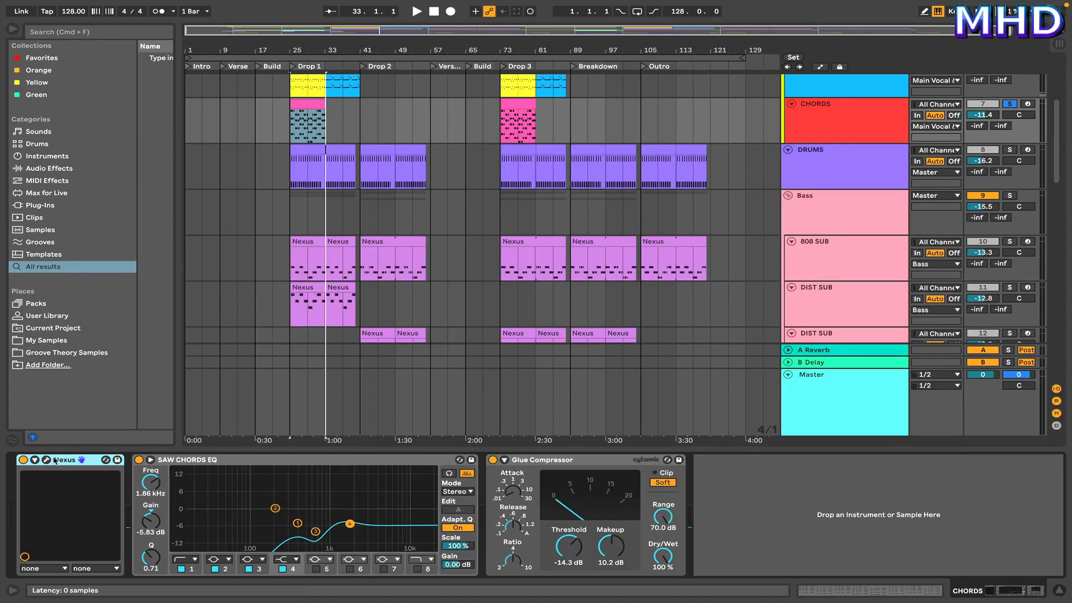
click(46, 459)
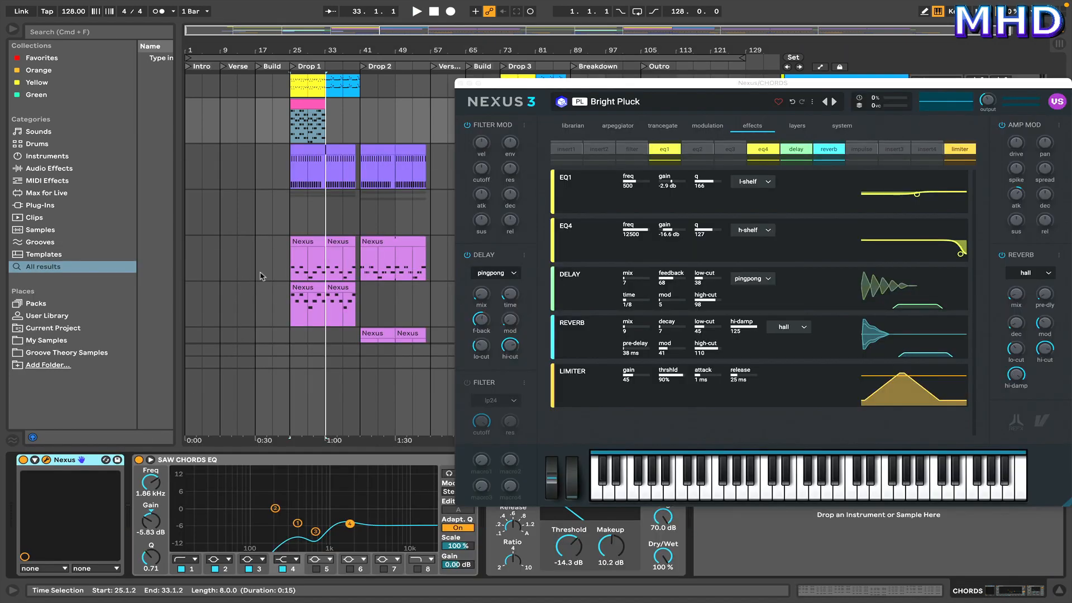
click(572, 126)
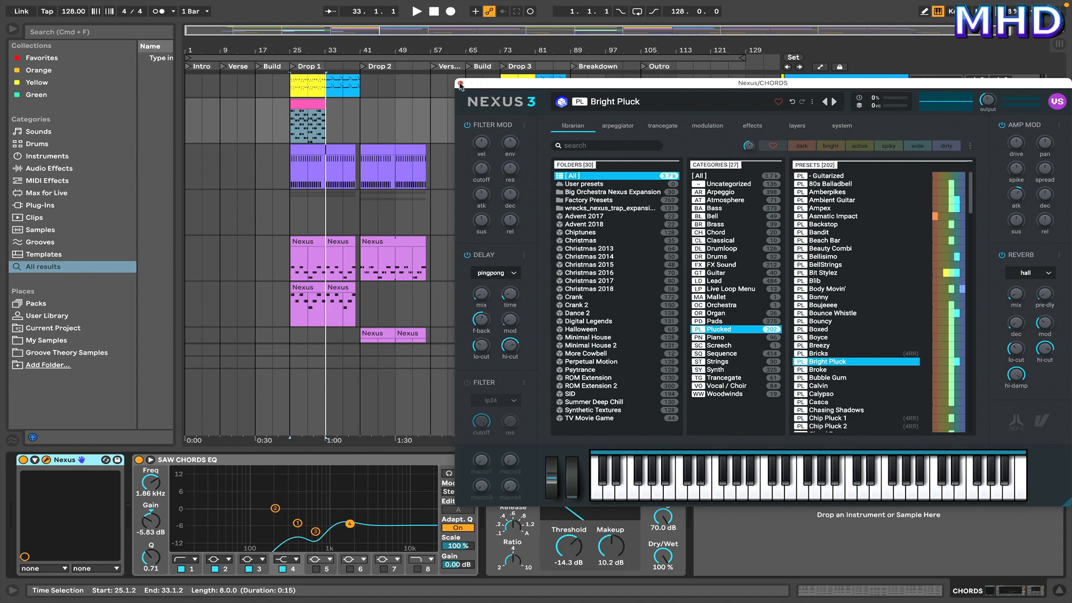
click(460, 83)
Solo the DRUMS track and play its Drop 1 clip with the kick and snare notes open.
click(834, 171)
click(1009, 150)
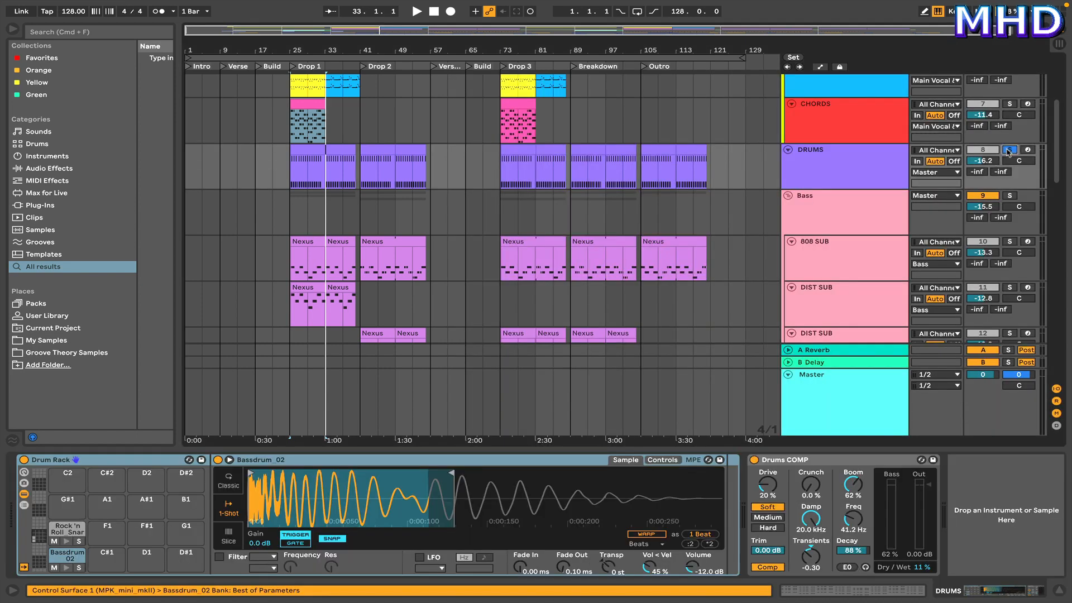
double_click(311, 154)
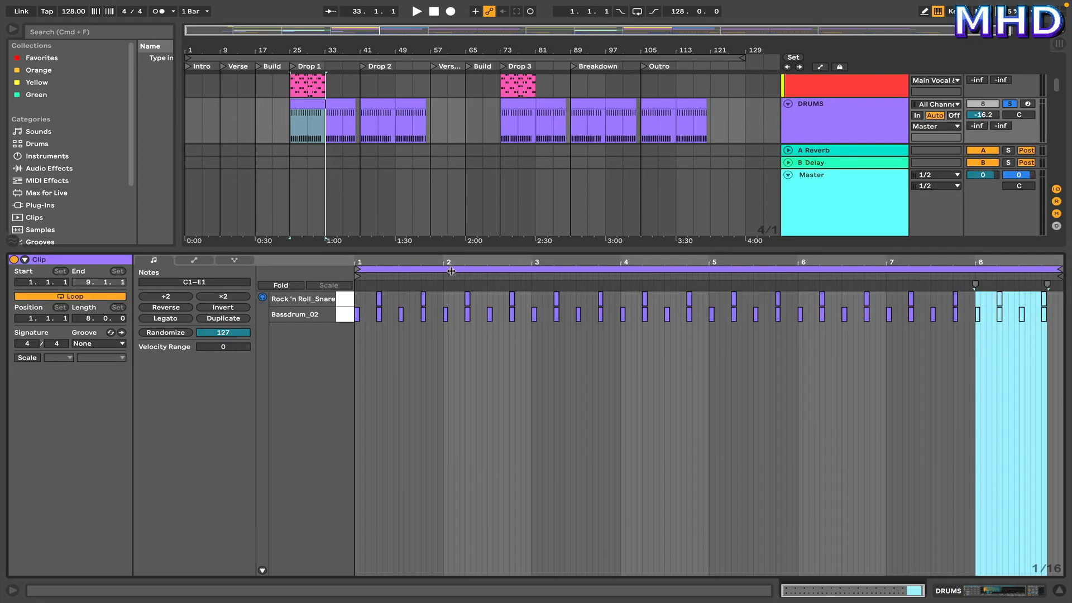
click(490, 276)
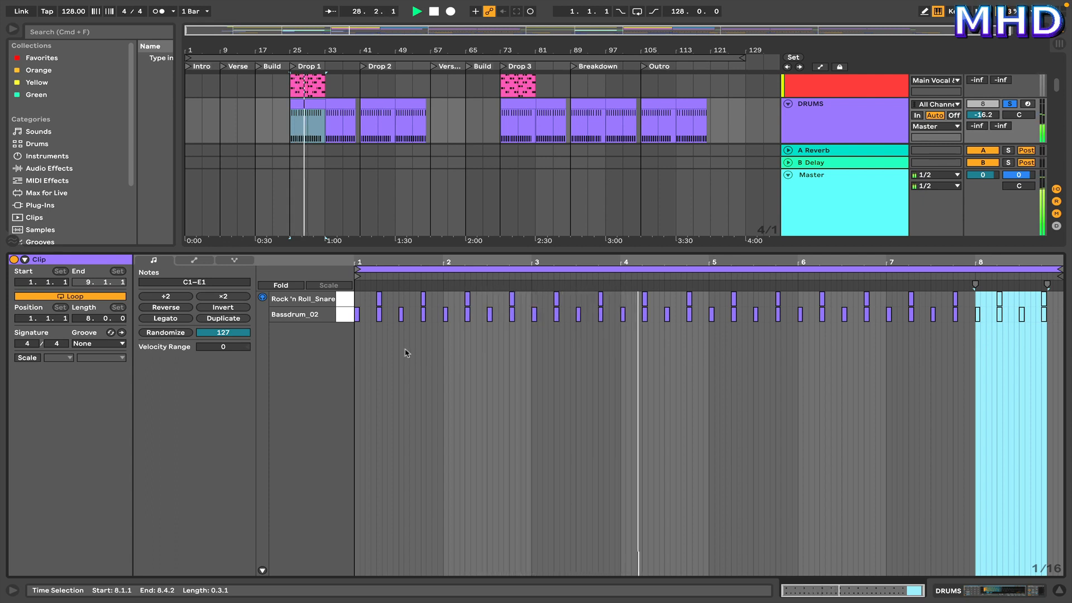
key(space)
click(849, 127)
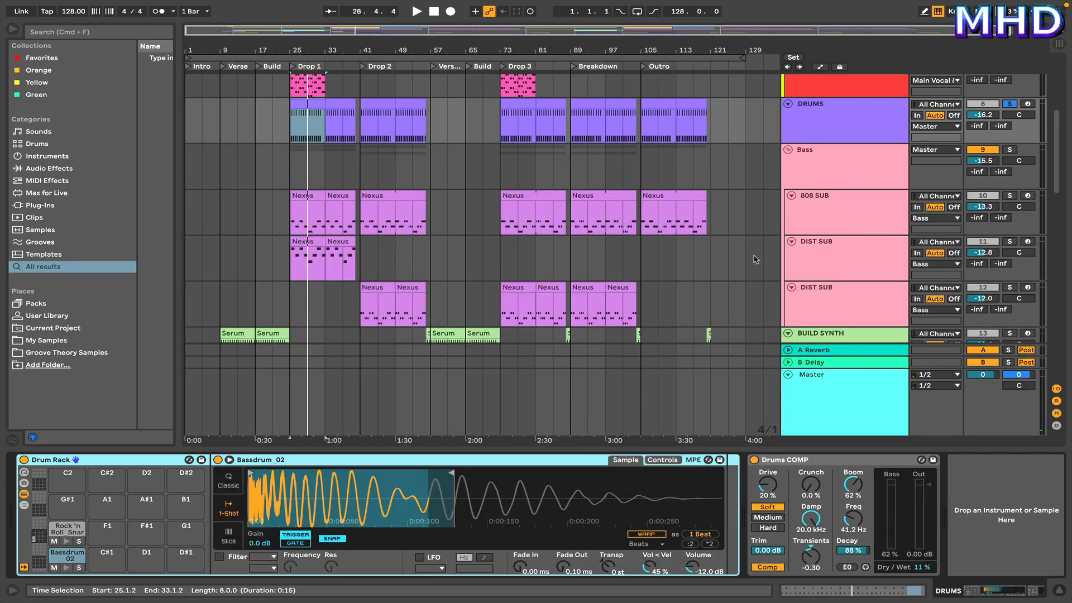
Solo the 808 SUB track and open the notes of its Drop 1 clip starting at bar 25.
click(858, 218)
click(1010, 196)
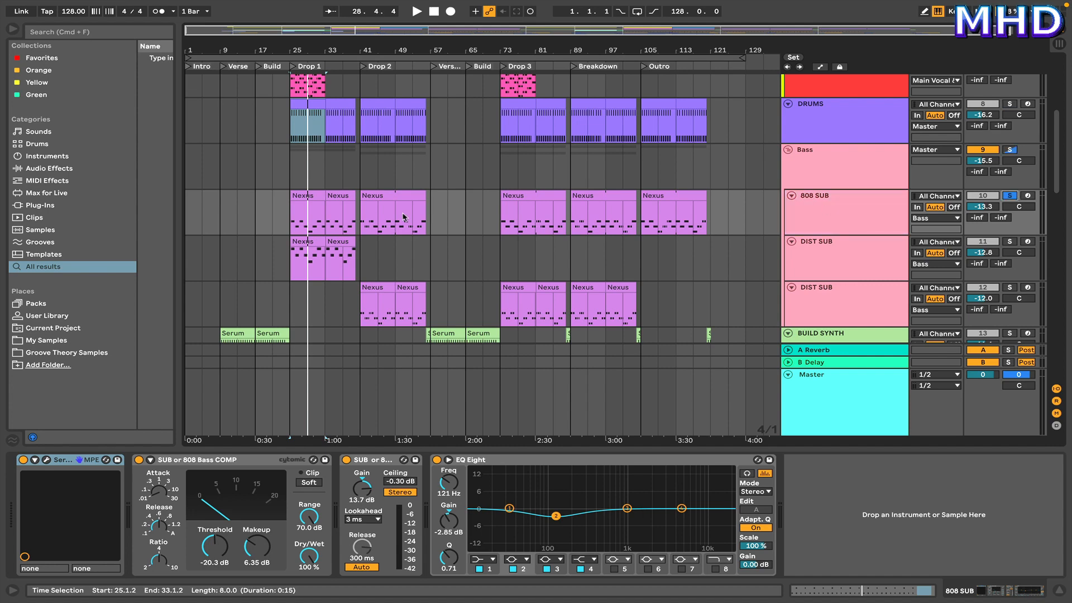
click(290, 225)
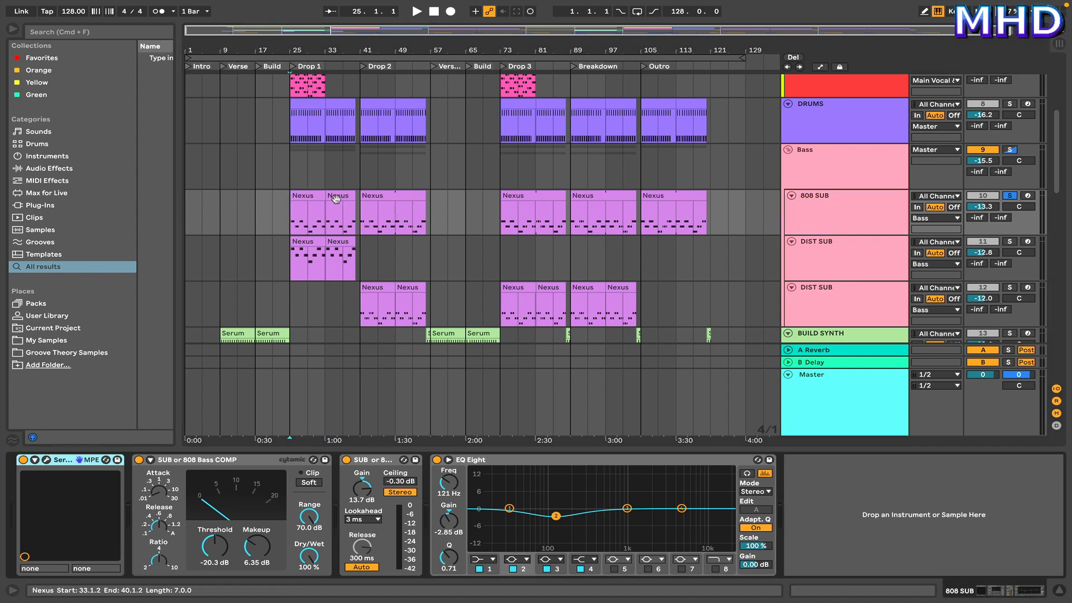
double_click(304, 196)
Play back the 808 SUB clip and inspect the track's Serum instrument settings.
key(space)
click(459, 359)
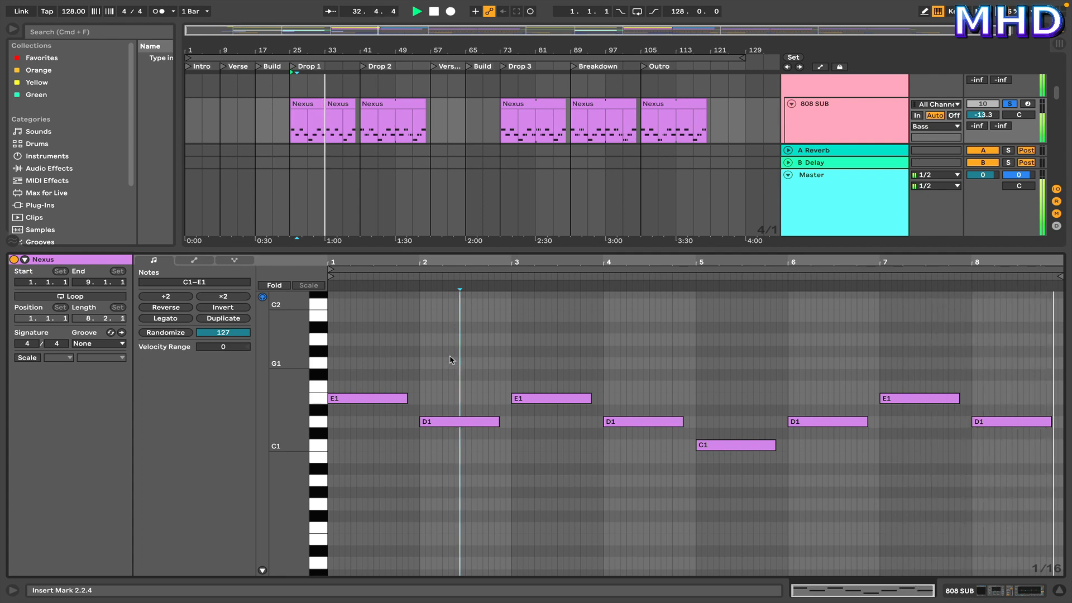
key(space)
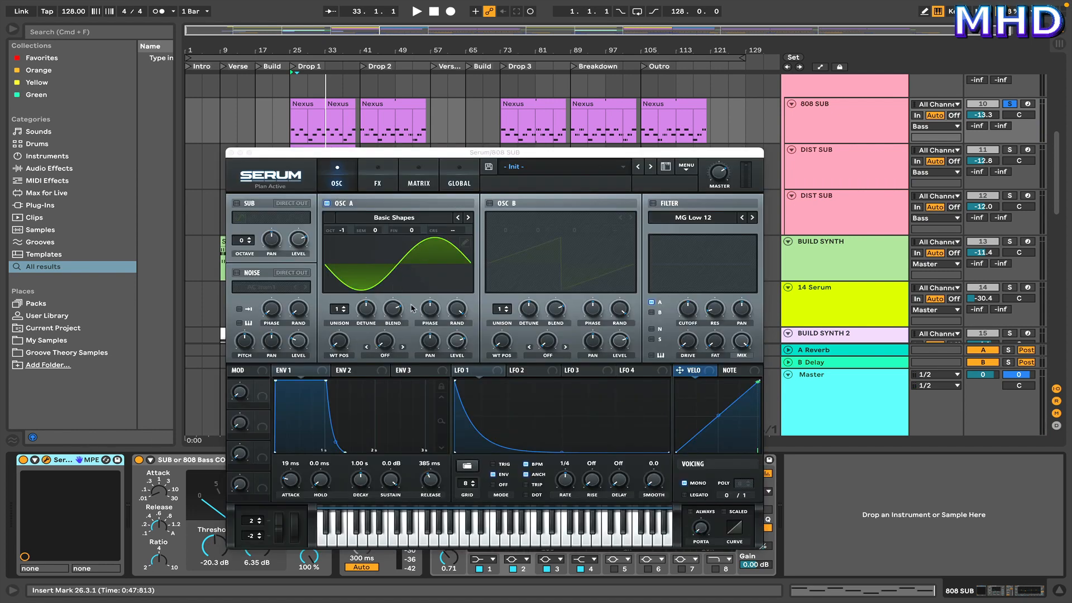
click(230, 152)
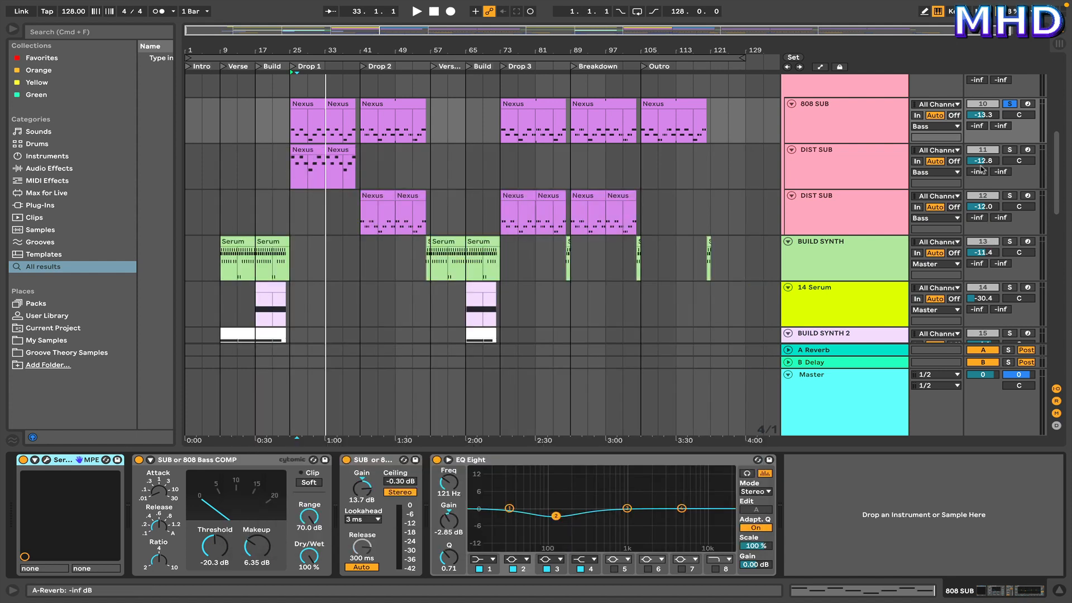
Solo the DIST SUB track 11 and play its Drop 1 clip from bar 25 with the notes open.
click(929, 161)
click(1010, 149)
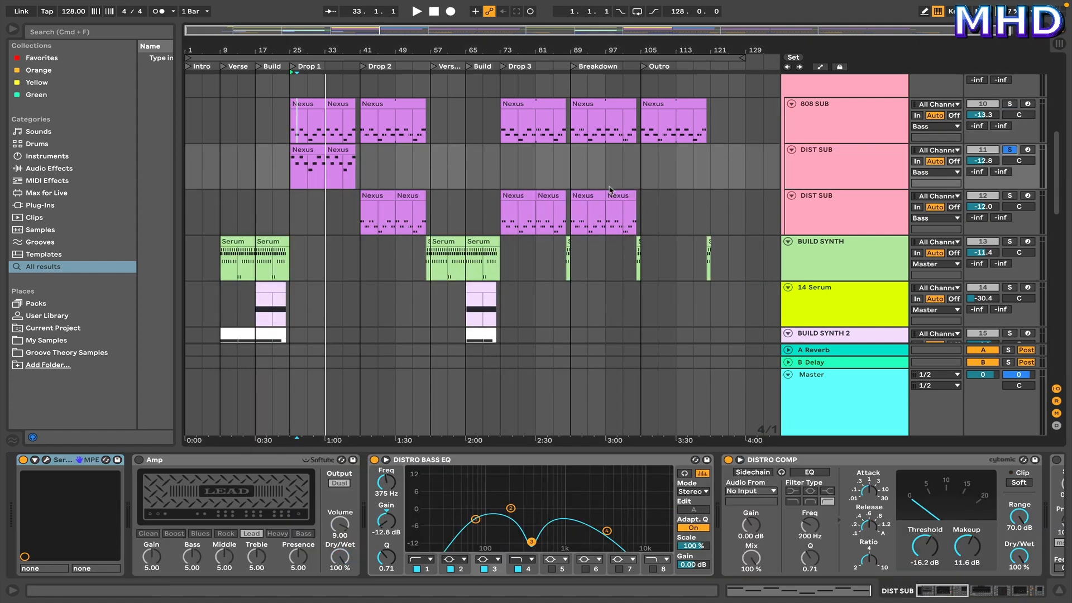
click(292, 176)
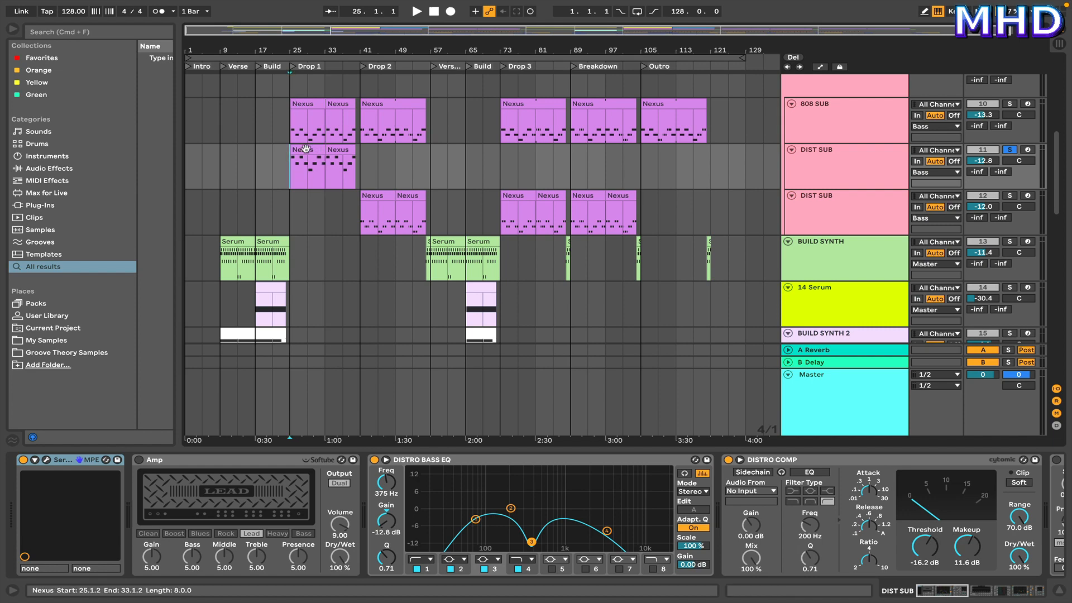
double_click(305, 148)
key(space)
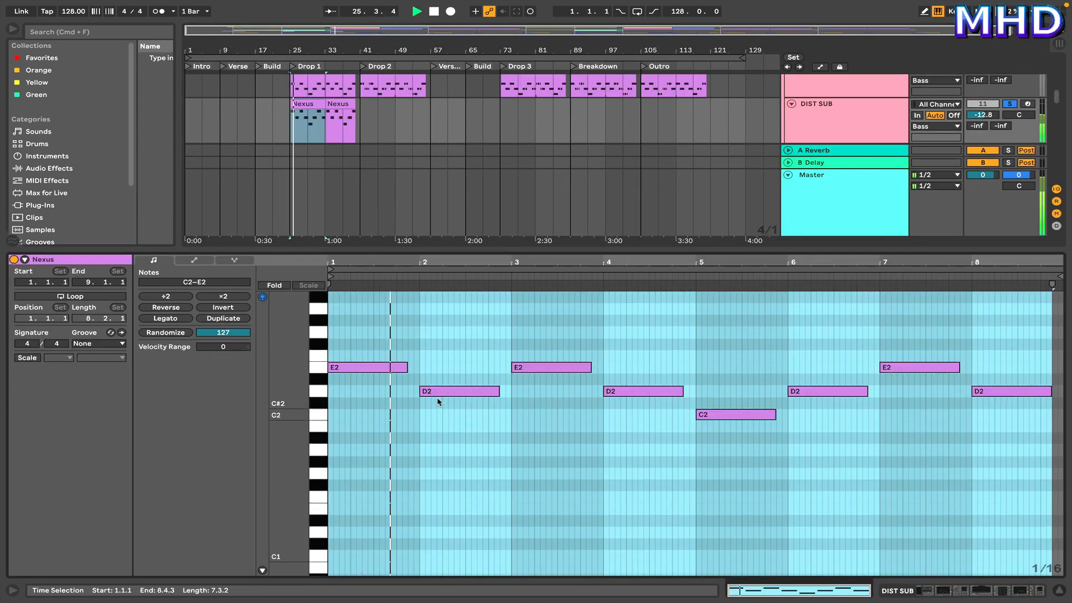
Inspect the effects chain and Serum instrument settings of DIST SUB track 11.
click(431, 425)
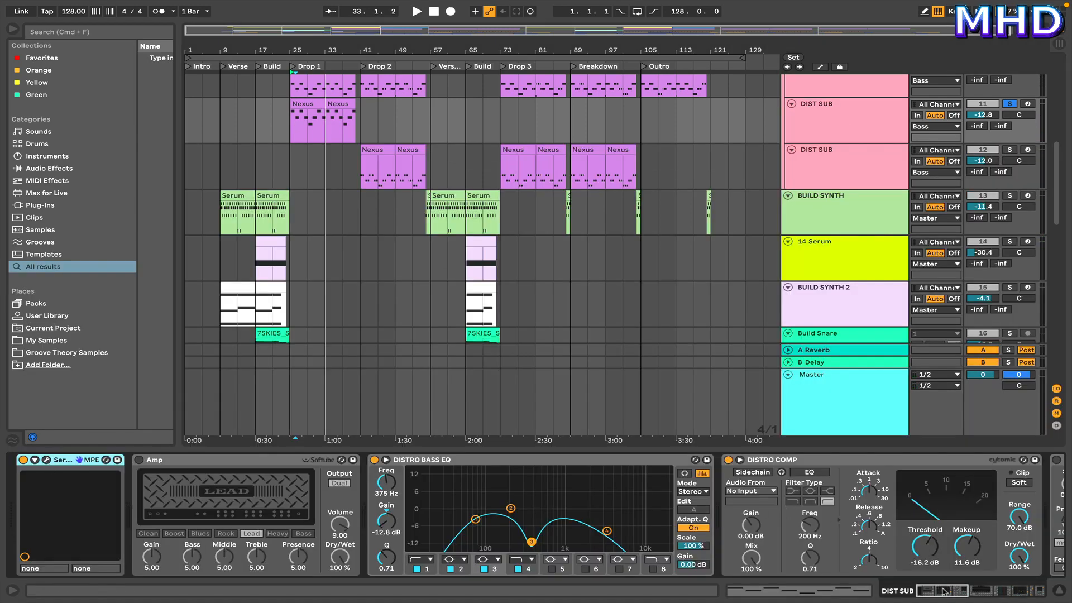
drag(943, 591, 908, 593)
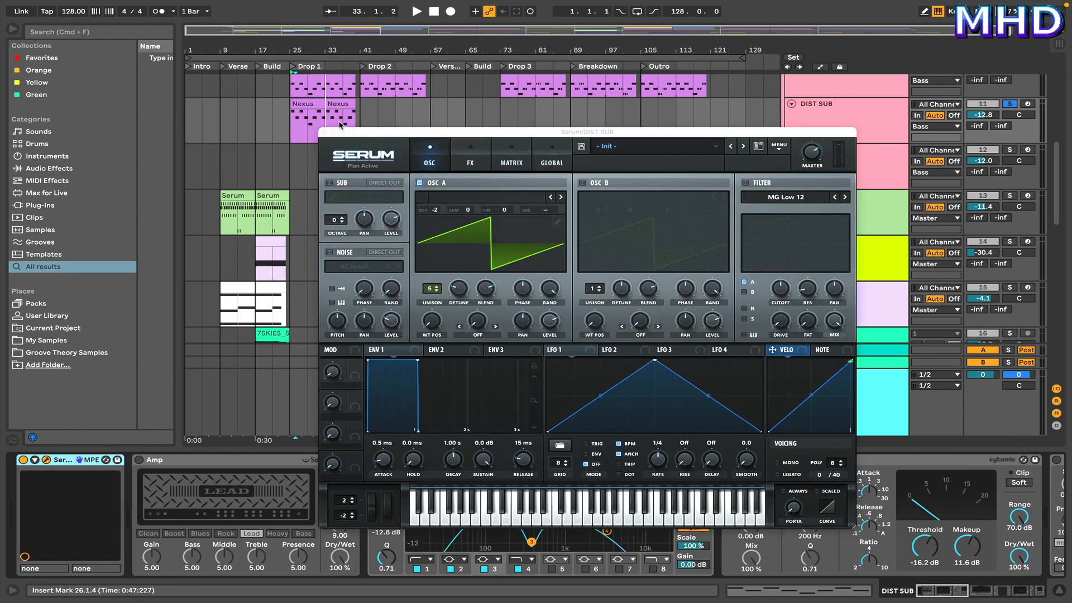
click(324, 133)
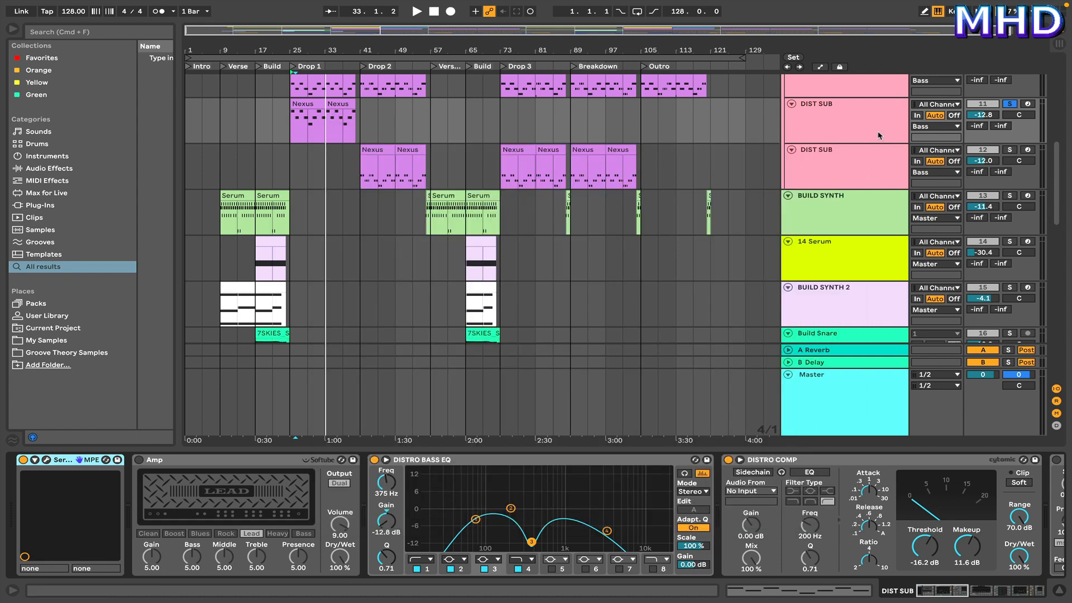
Switch the solo from DIST SUB track 11 to track 12 and play its Drop 2 clip from bar 41 with the notes open.
click(854, 170)
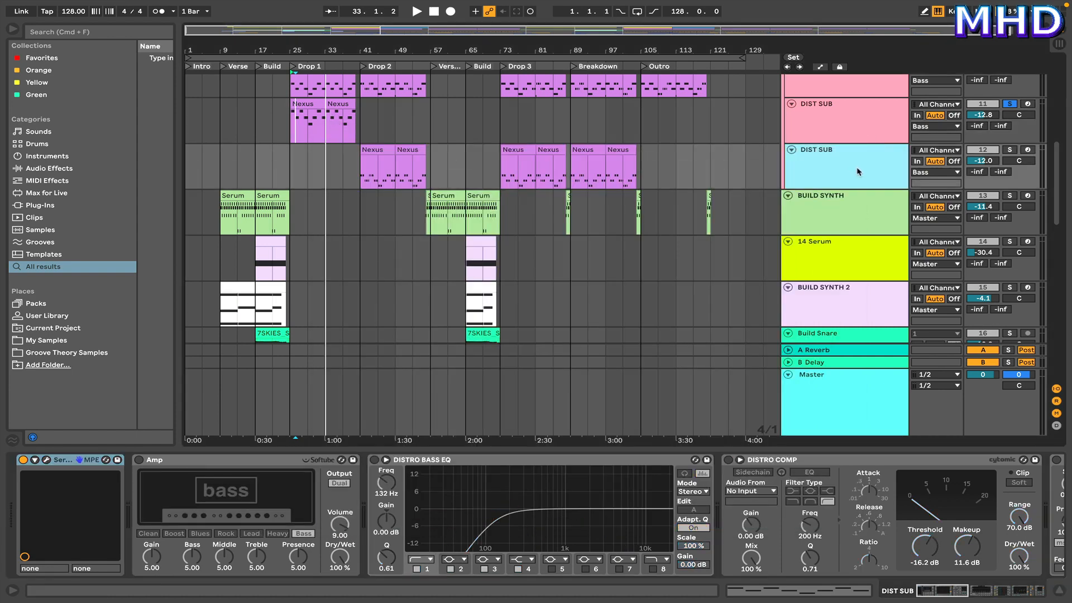
click(1008, 105)
click(363, 184)
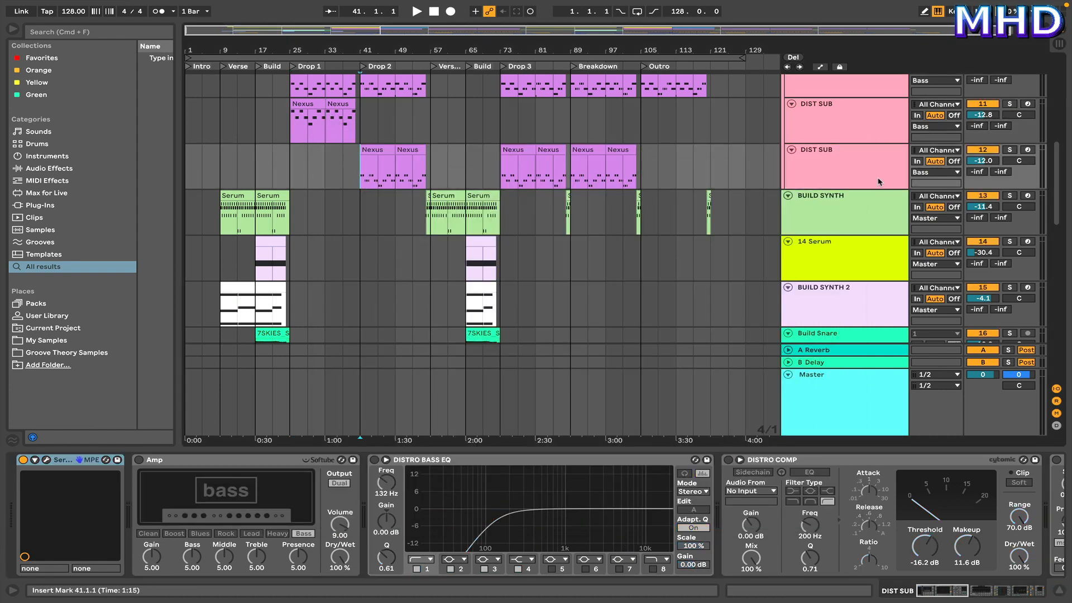
double_click(381, 151)
scroll(405, 318, down, 3)
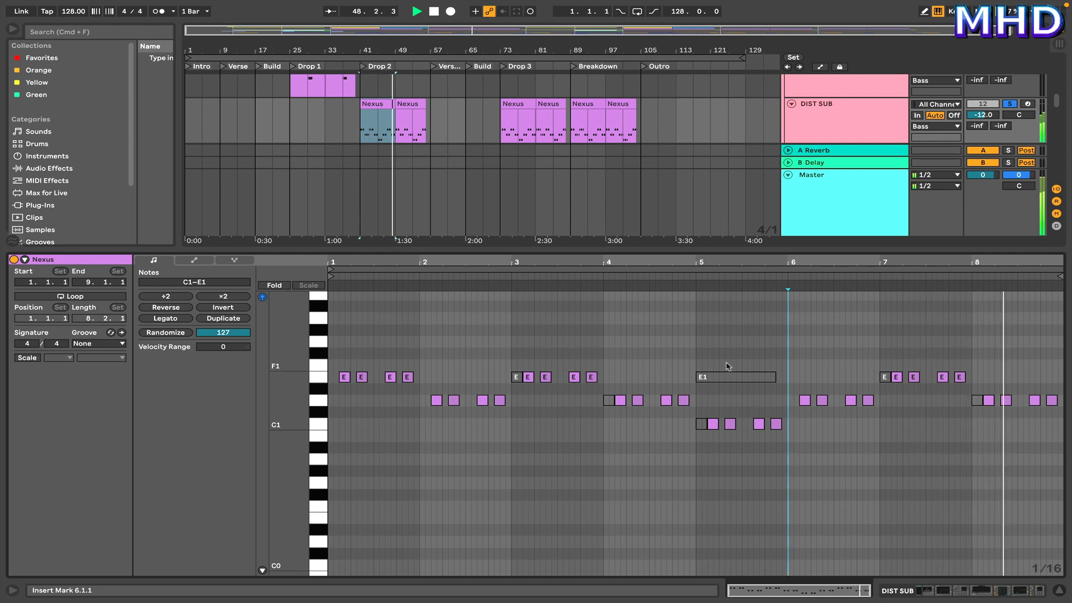
Select the Drop 3 clip on DIST SUB track 12 and inspect the track's Serum instrument and effects chain.
click(518, 104)
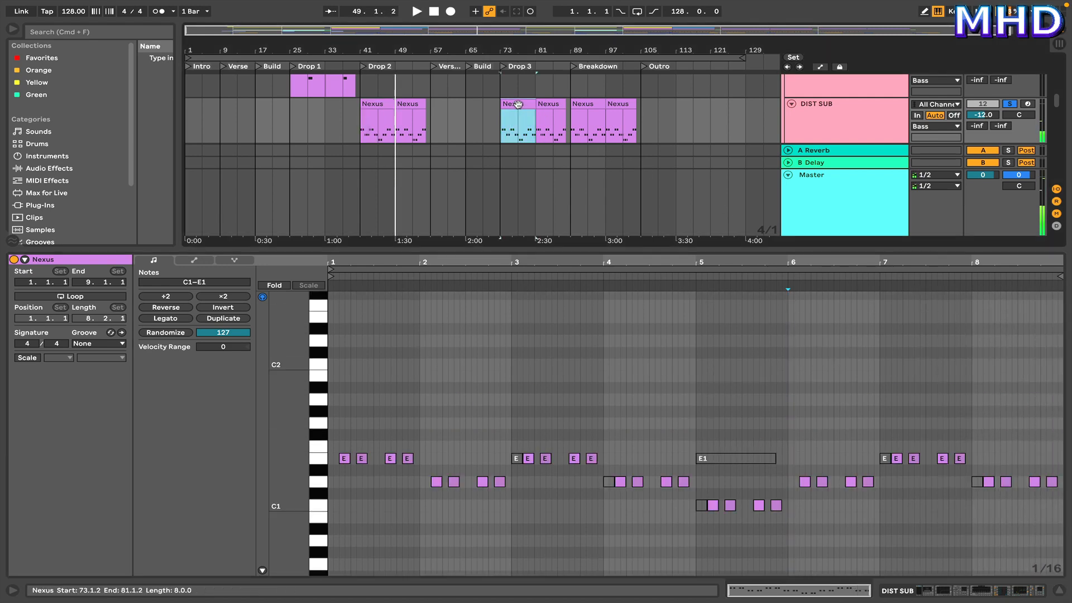
click(1057, 590)
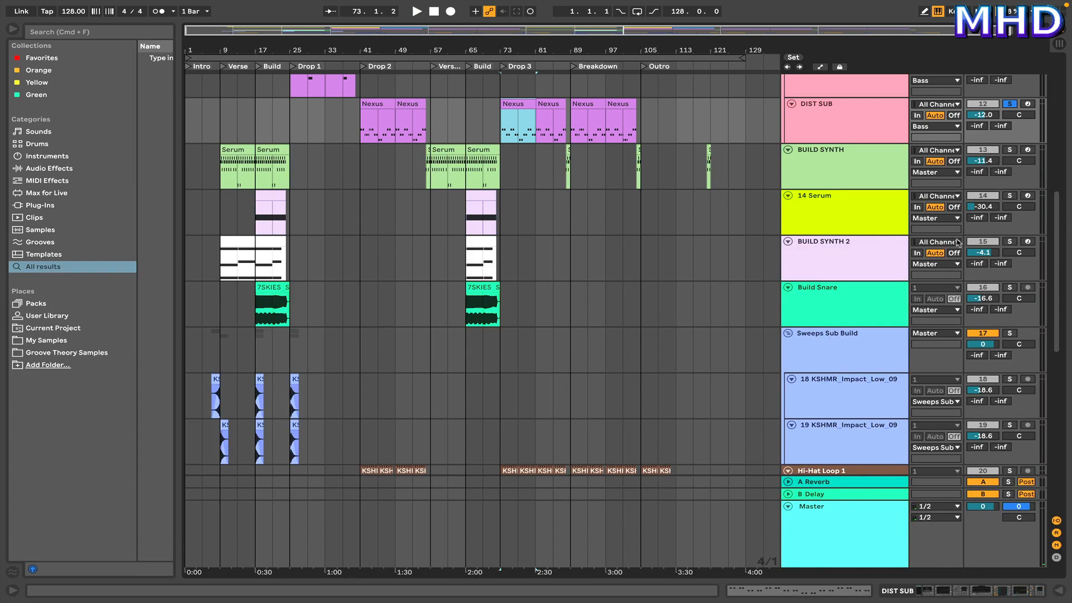
double_click(841, 127)
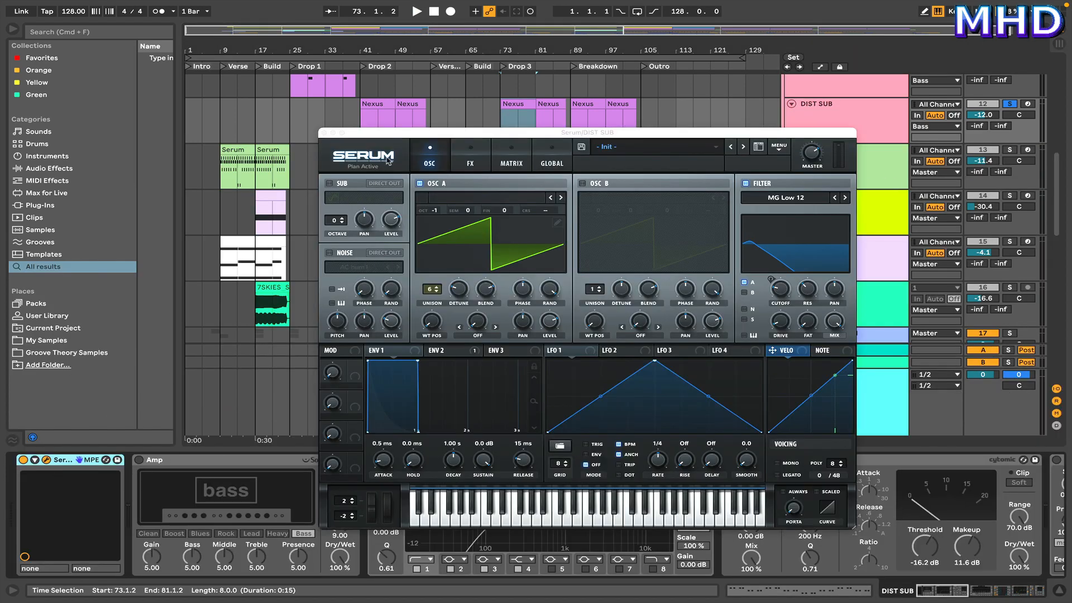
click(323, 133)
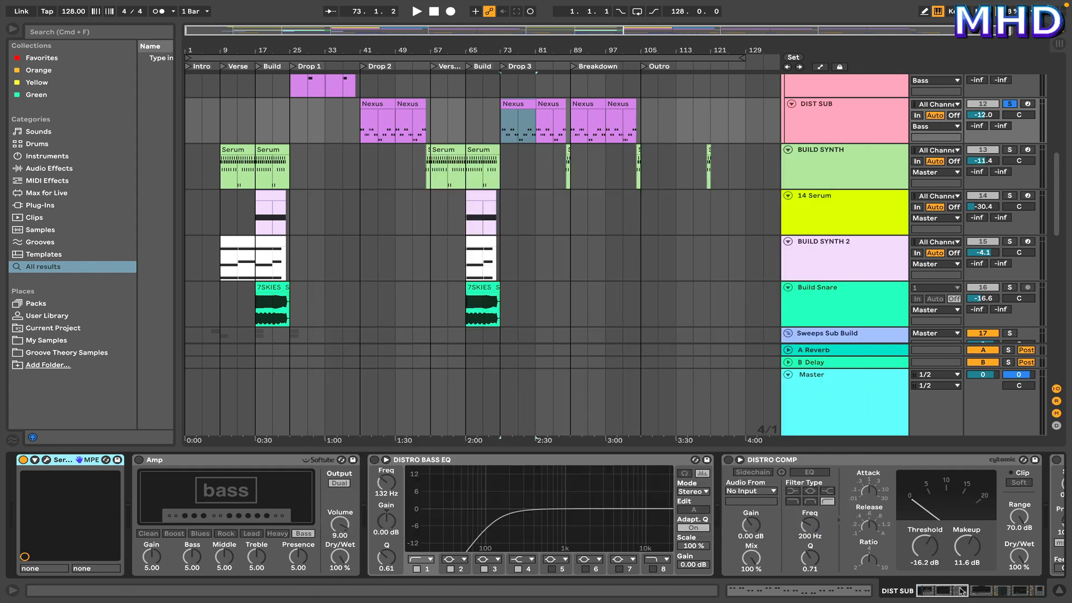
drag(962, 591, 1029, 585)
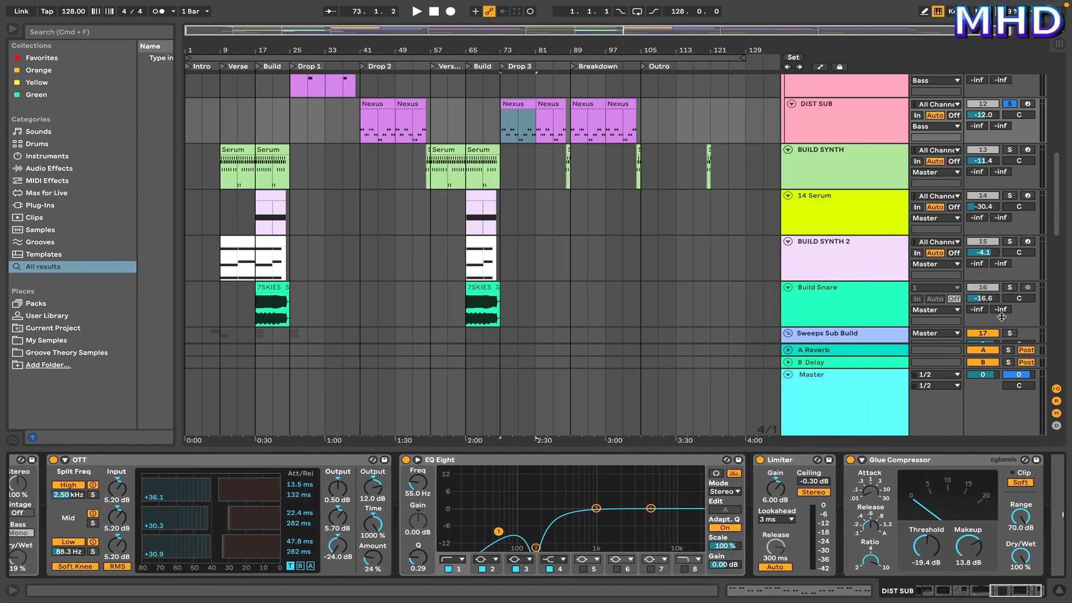
Solo the BUILD SYNTH track in place of DIST SUB track 12 and play its Verse clip from bar 9 with the notes open.
click(1010, 105)
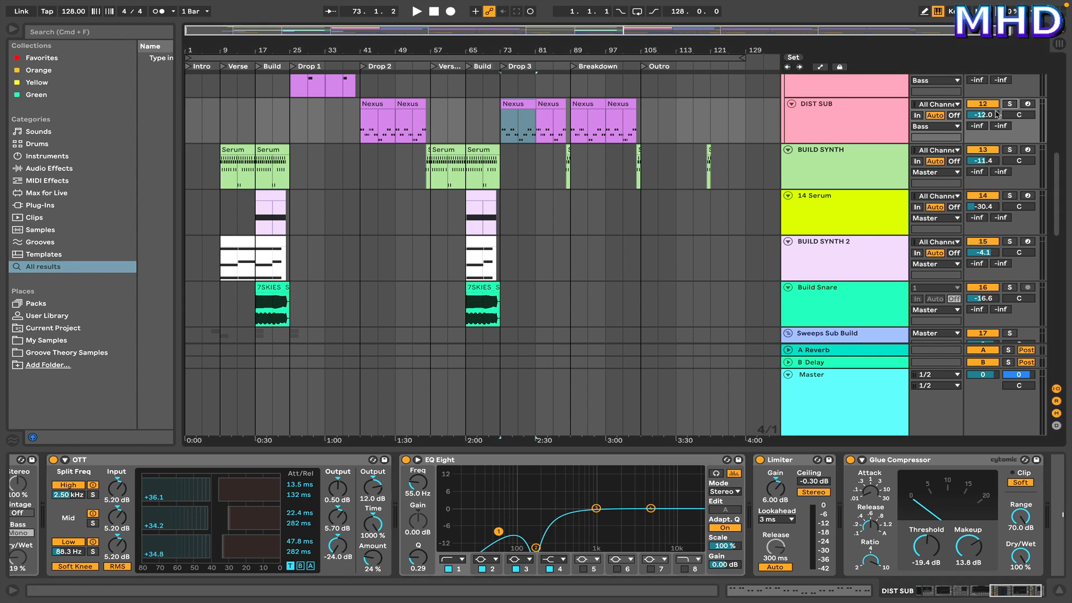
click(828, 161)
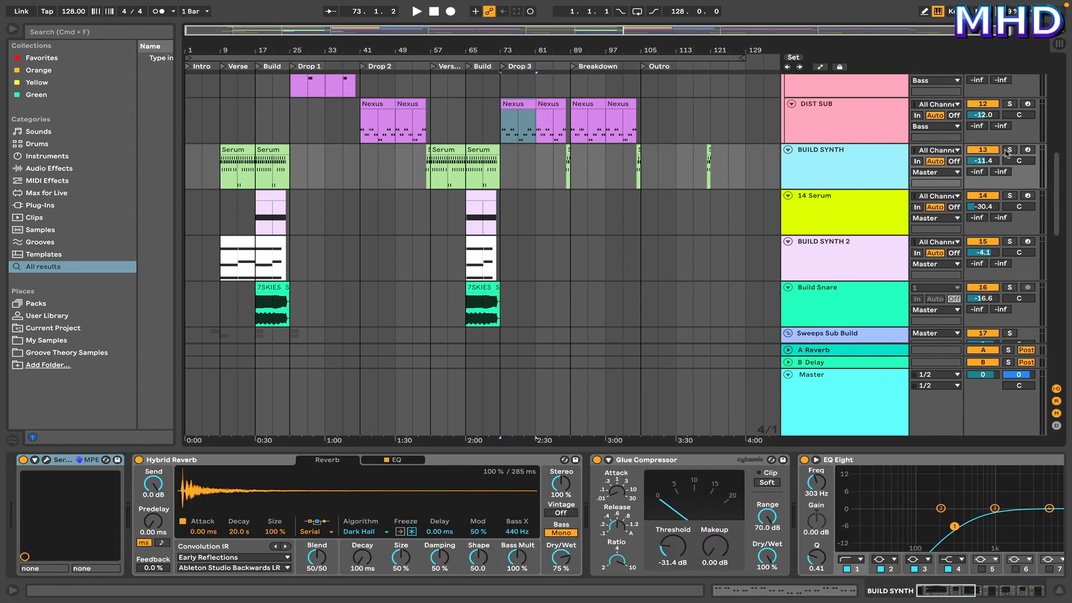
click(1008, 151)
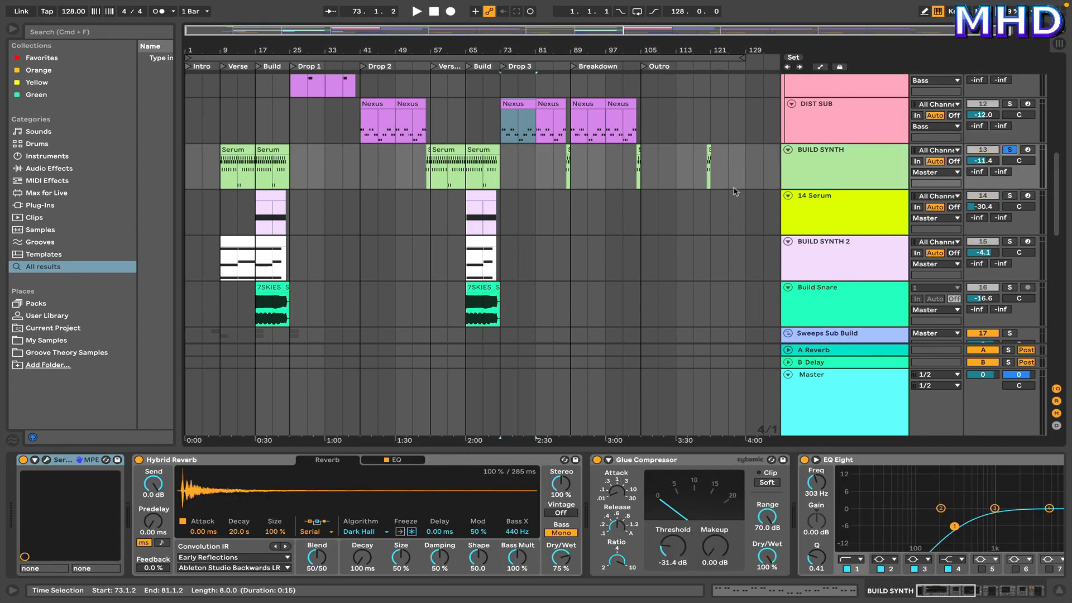
double_click(222, 167)
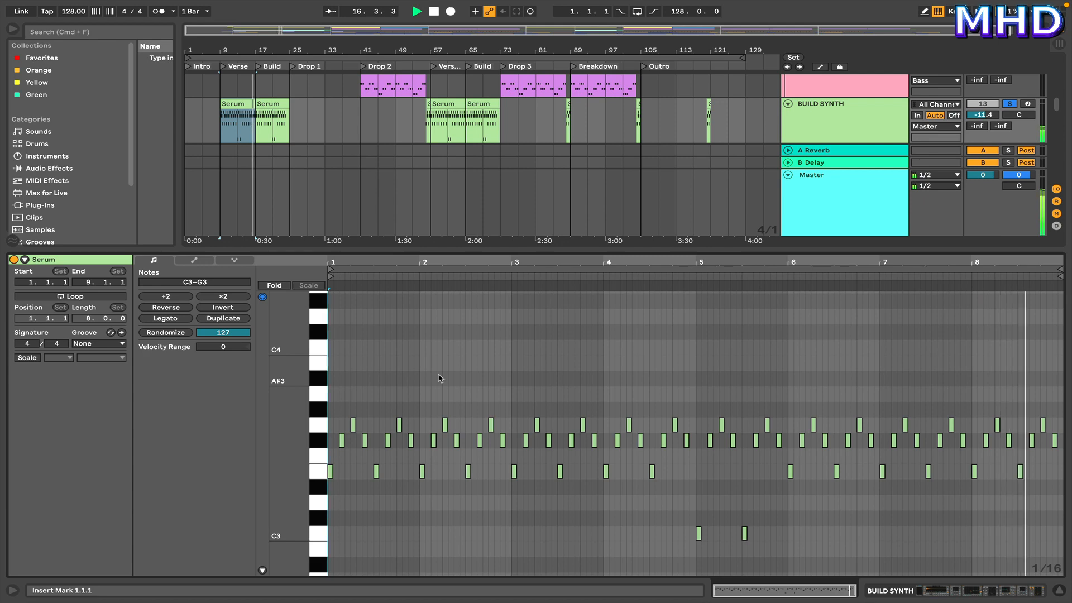
key(space)
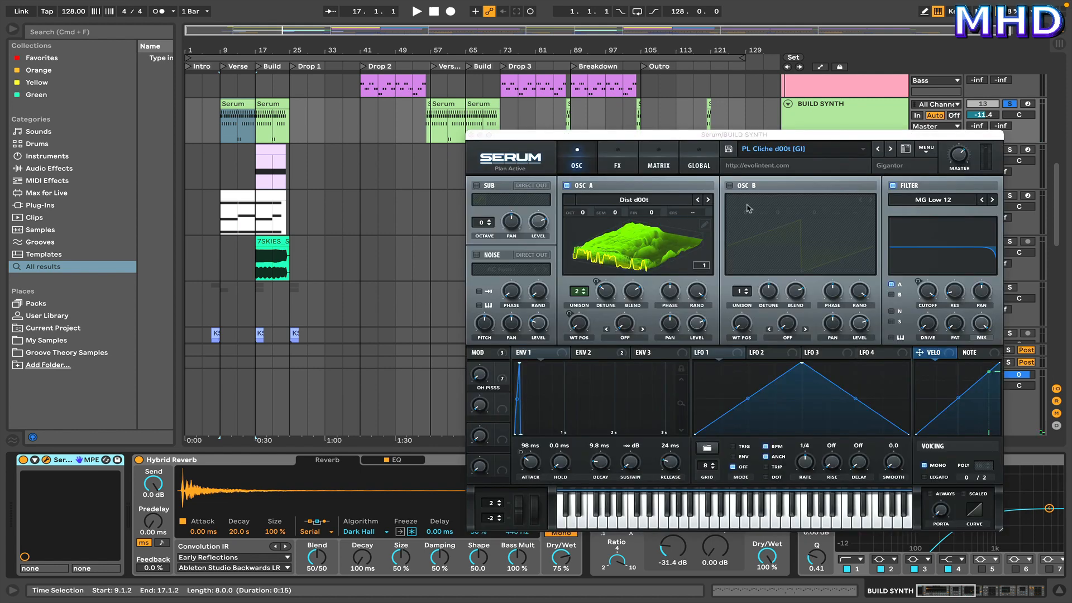
Examine the BUILD SYNTH track's Serum preset within the Plucked category and review its effects chain.
click(824, 150)
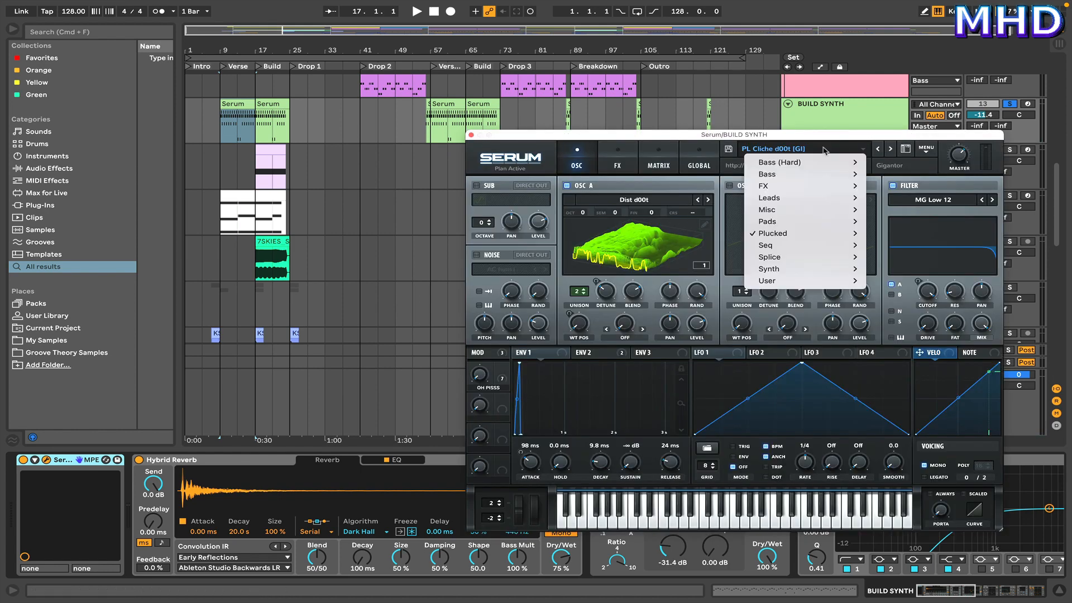
mouse_move(793, 239)
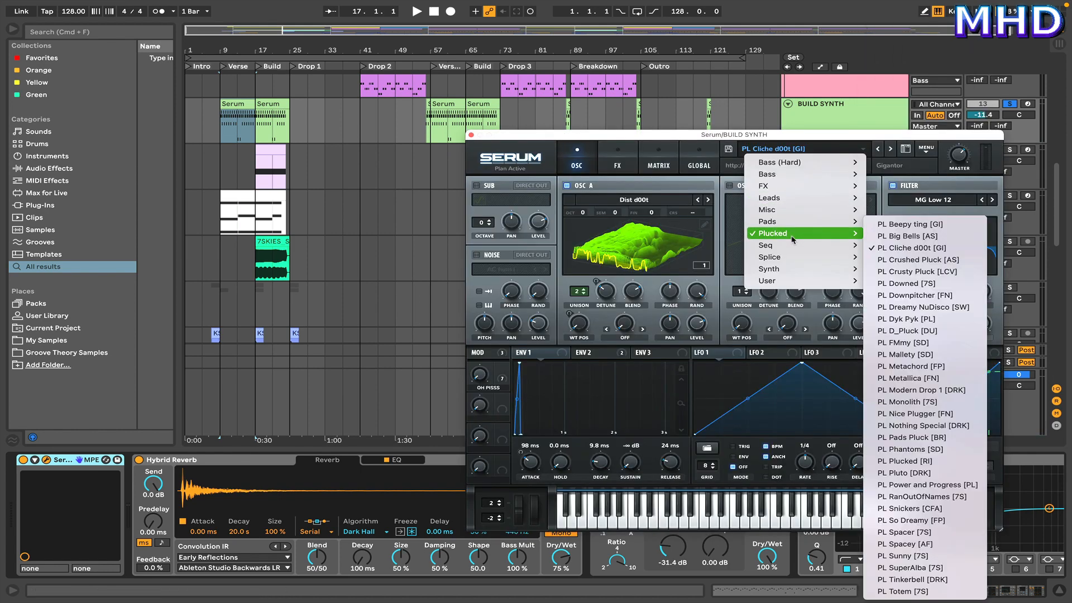
click(470, 135)
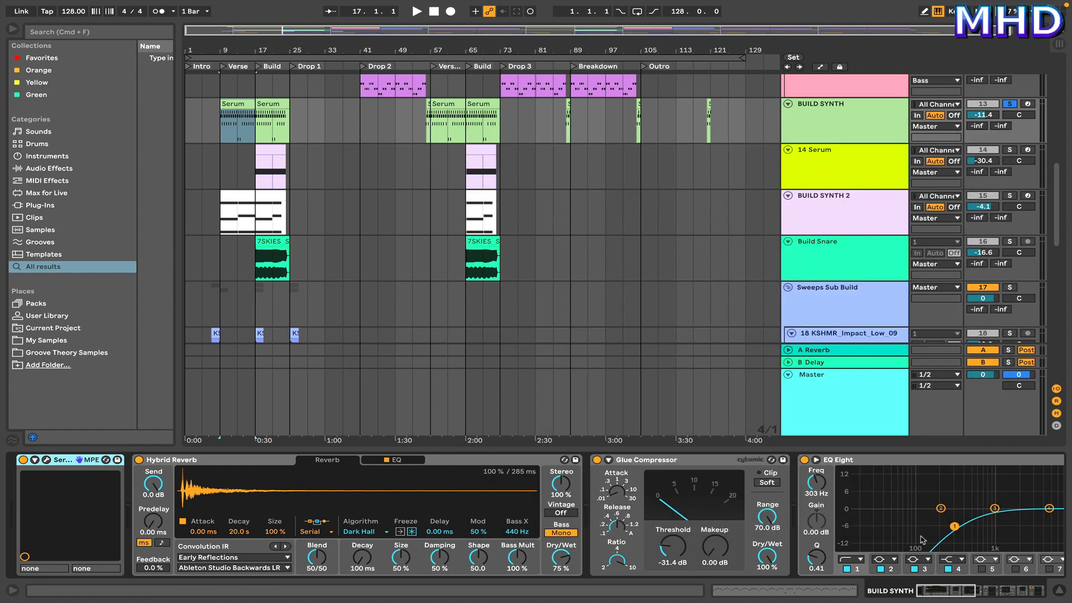
drag(940, 587, 573, 471)
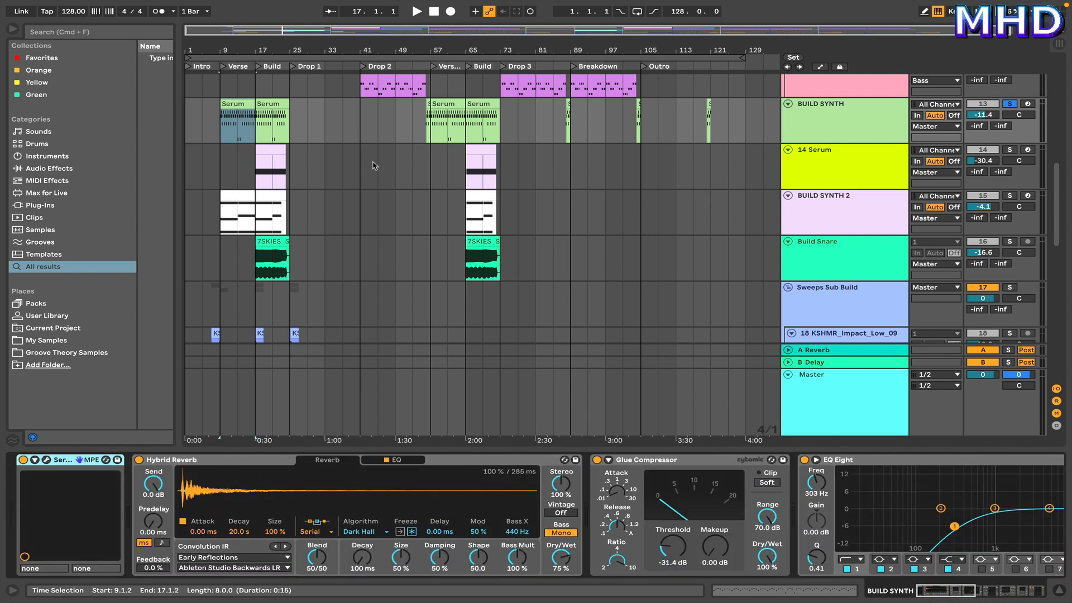
Display the automation lanes, examine BUILD SYNTH's Auto Filter frequency, resonance and envelope modulation curves, and hide the lanes.
click(355, 126)
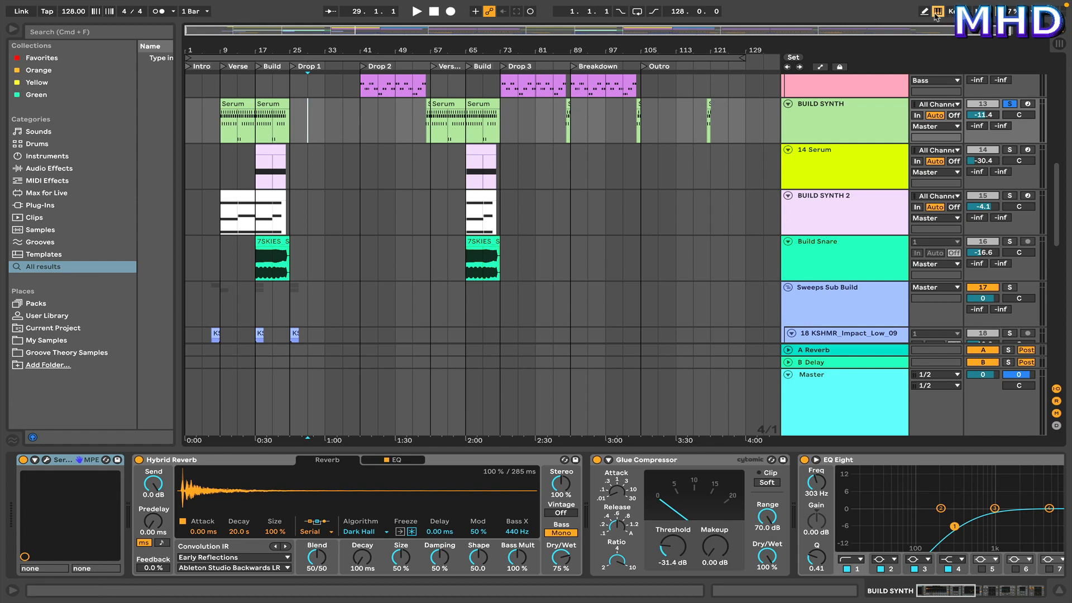
key(a)
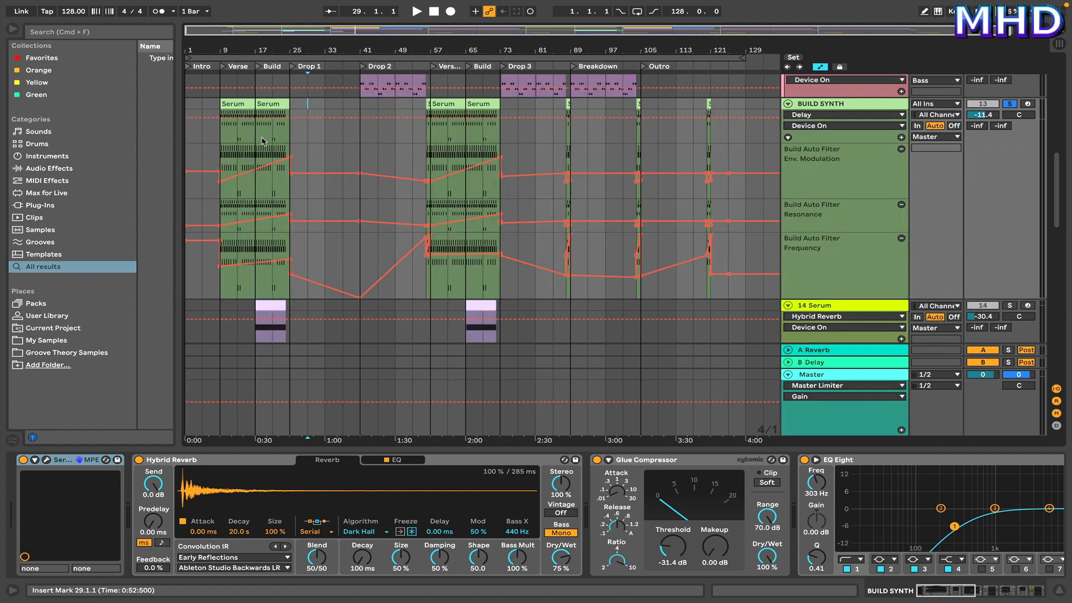
scroll(642, 201, up, 10)
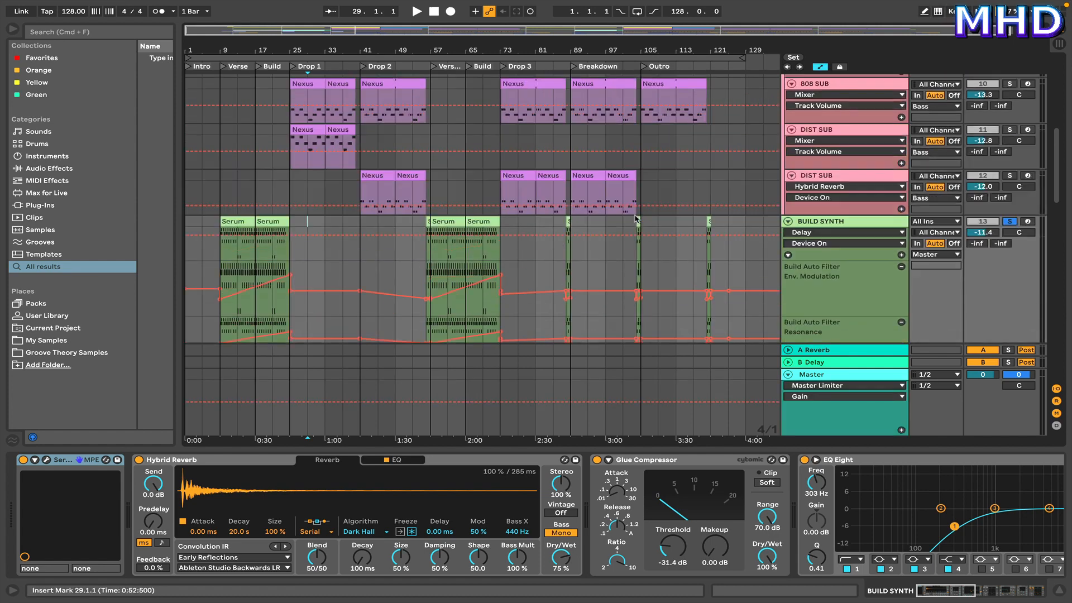
scroll(632, 209, down, 12)
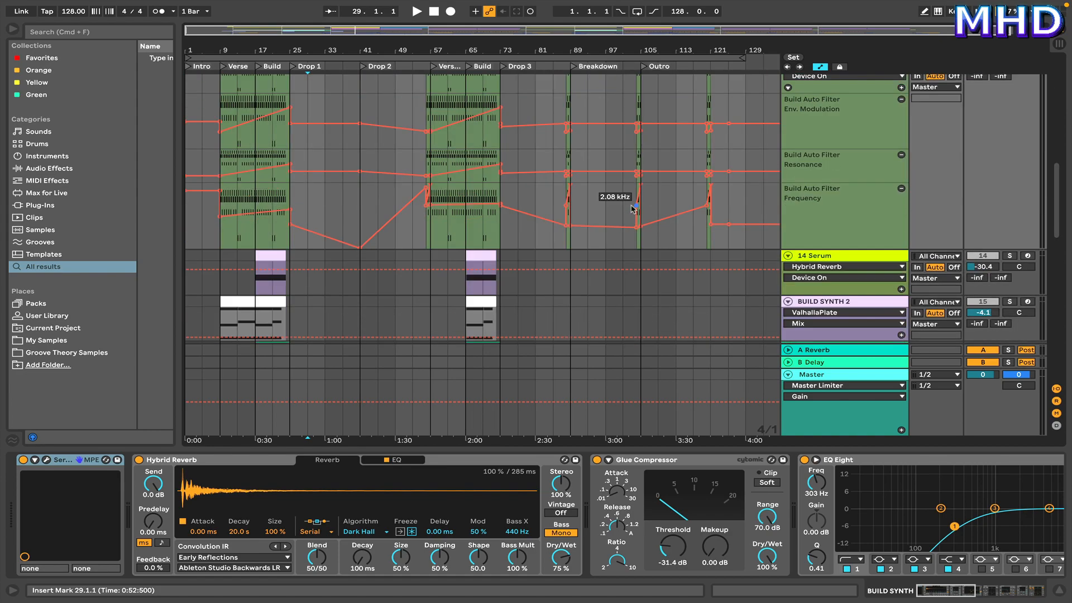
scroll(632, 204, up, 8)
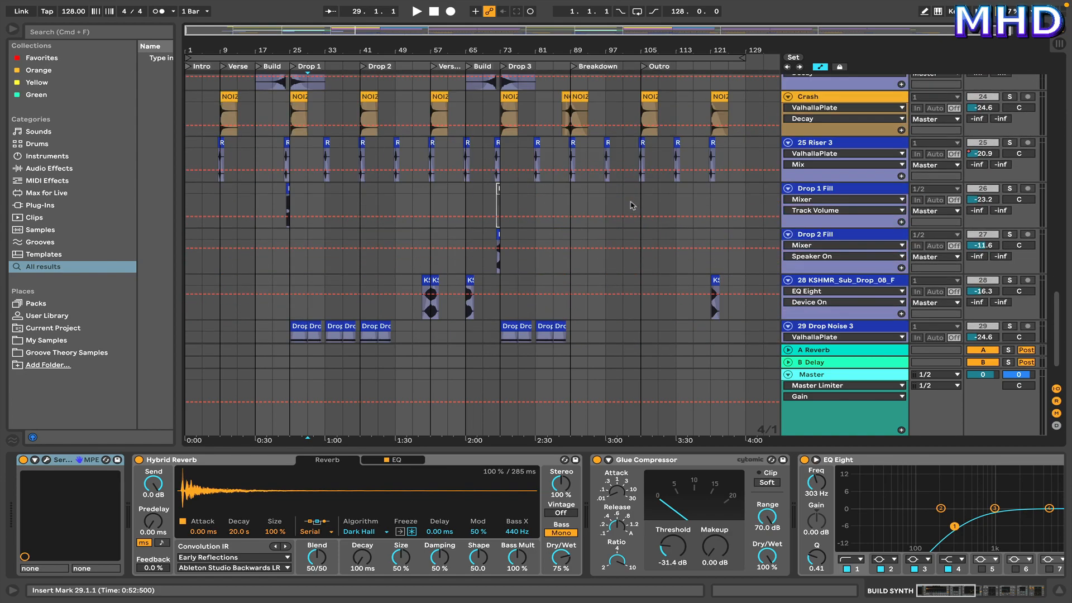
key(a)
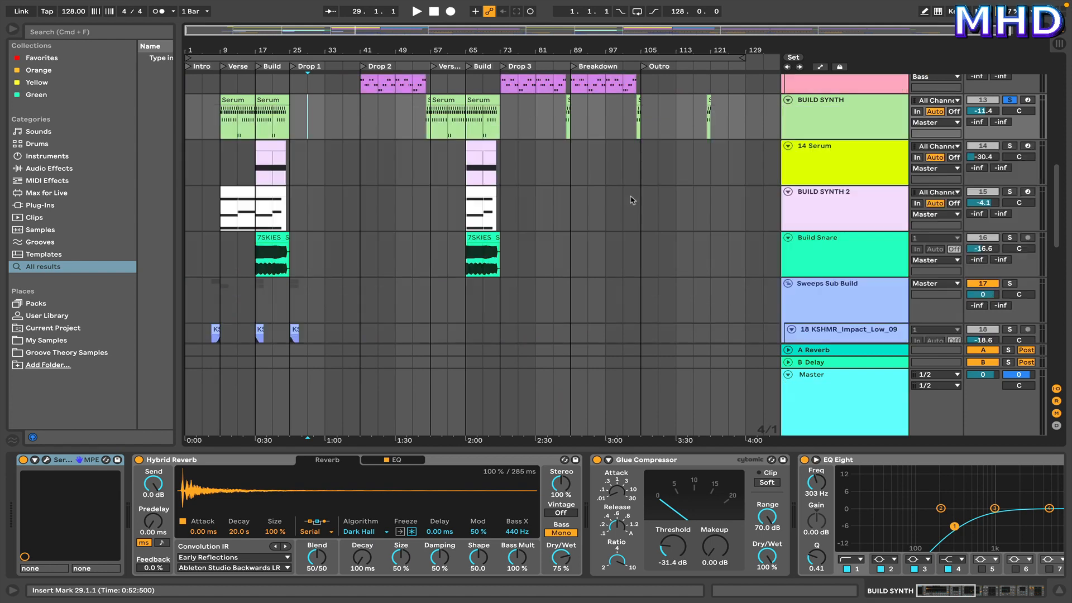
Solo the 14 Serum track and play its first Build clip from bar 17 with the clip editor open.
click(810, 180)
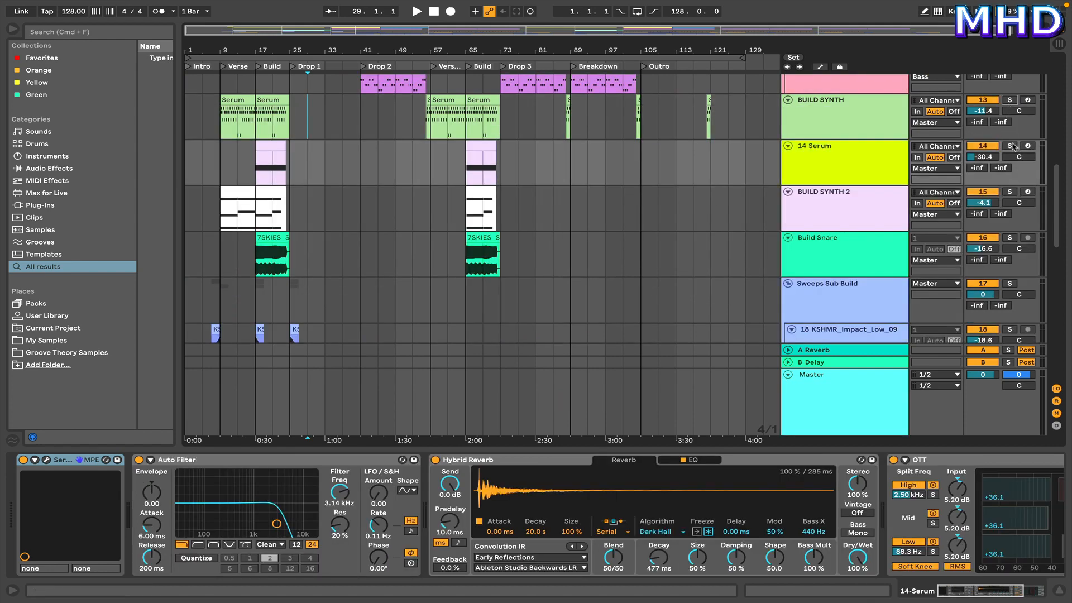
double_click(264, 146)
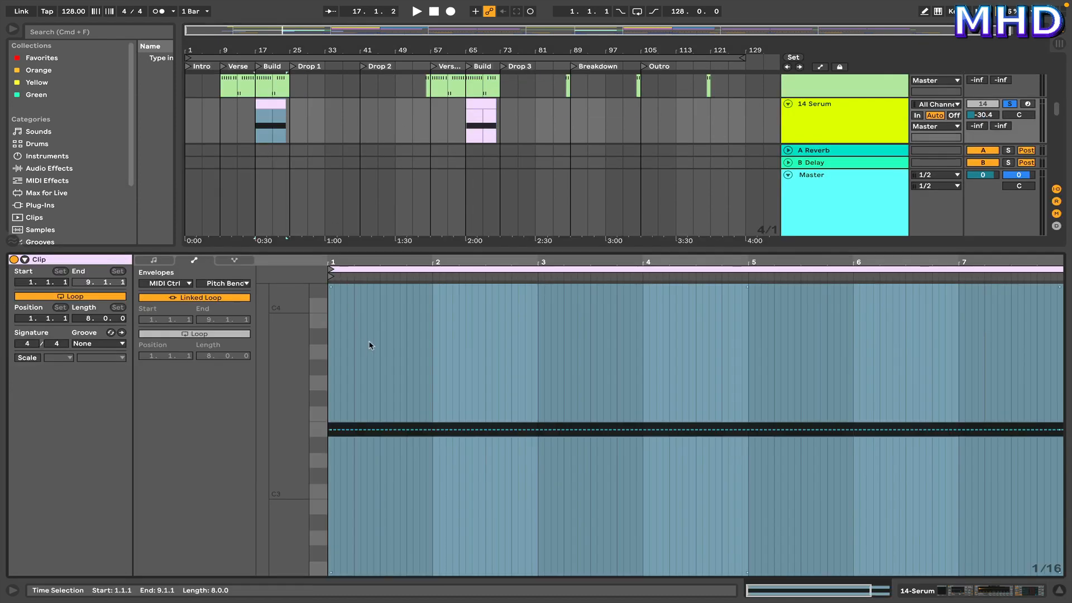
key(space)
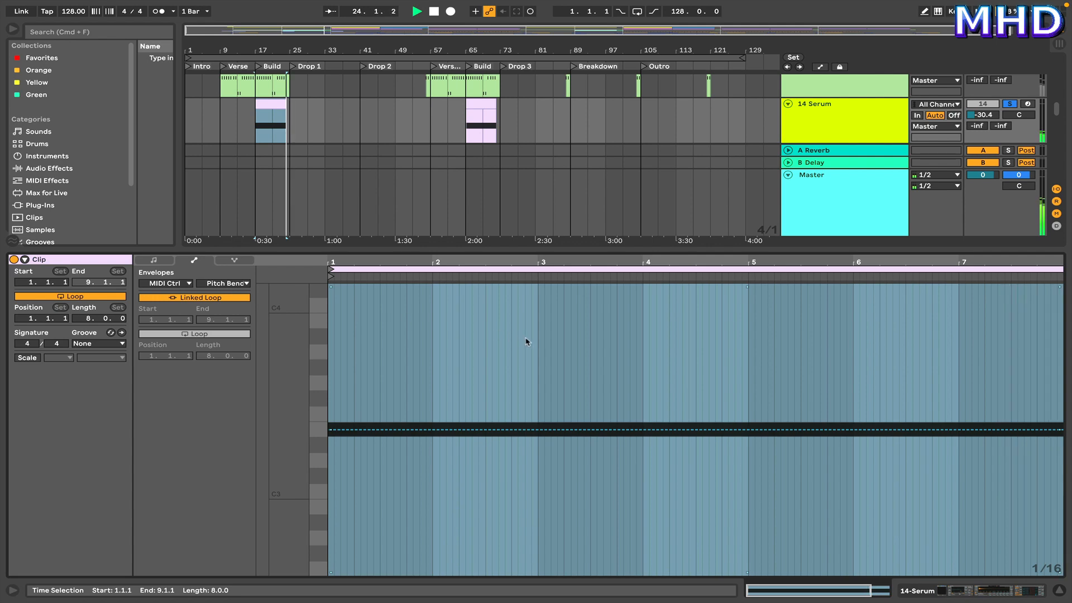
Review the 14 Serum track's effects chain and check its automation lanes, leaving automation hidden.
click(1057, 590)
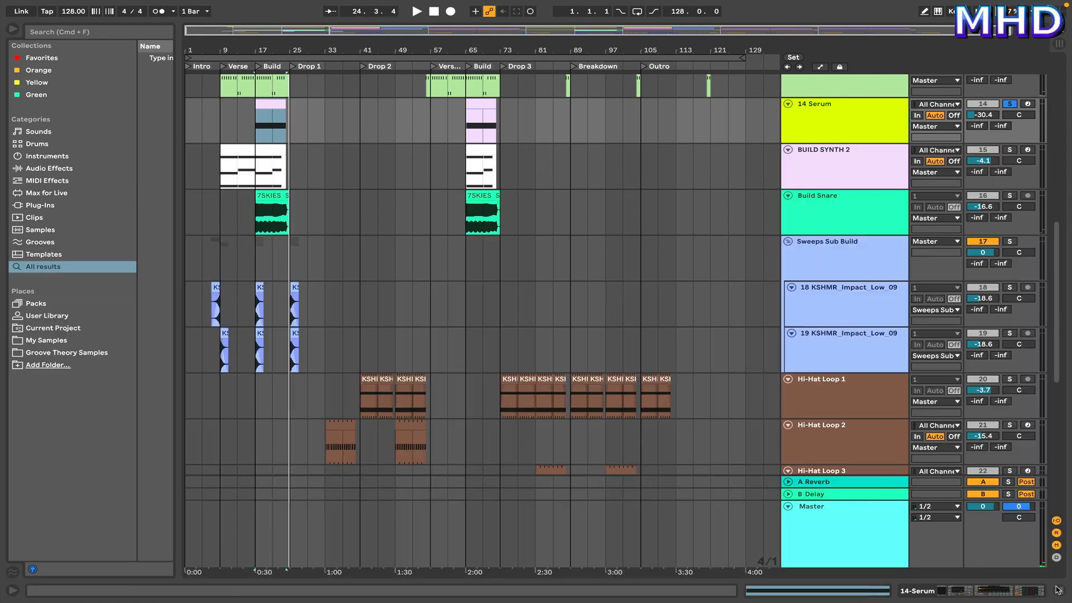
double_click(815, 131)
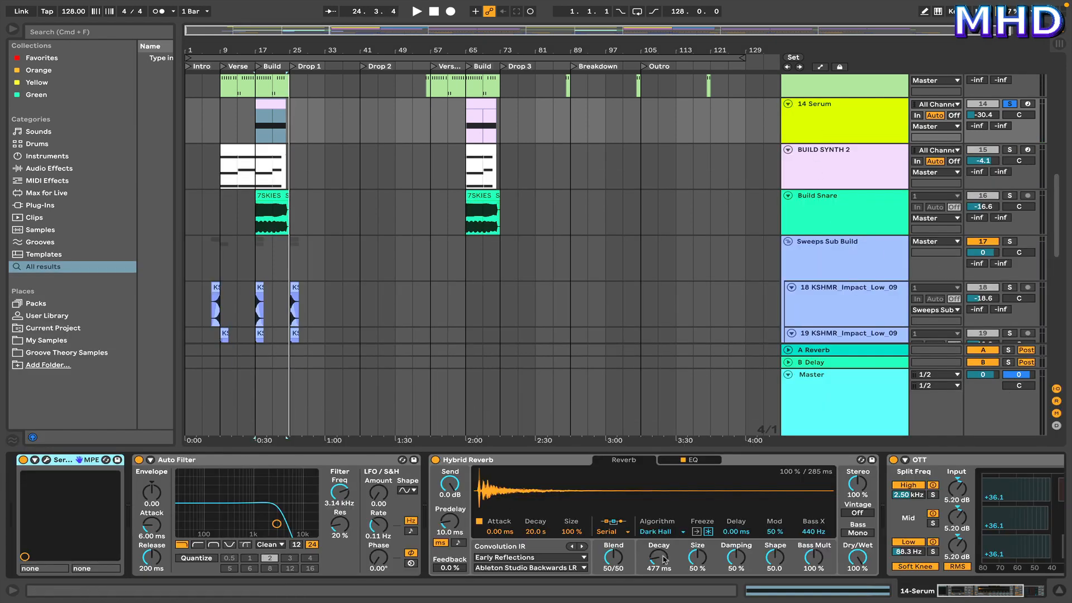
mouse_move(1014, 595)
mouse_down()
mouse_move(1047, 593)
mouse_move(996, 593)
mouse_up()
key(a)
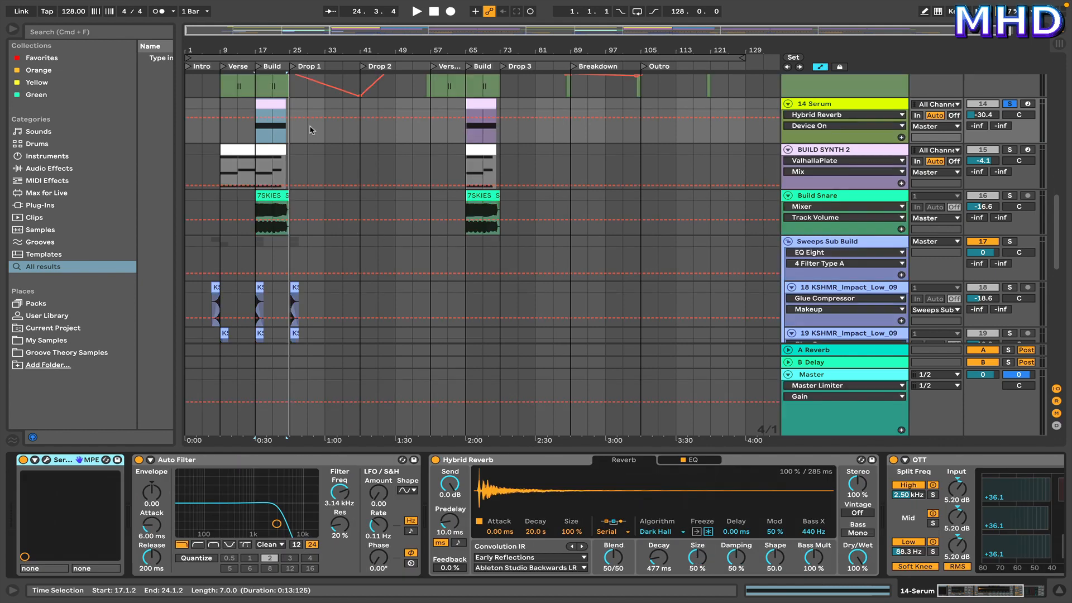
key(a)
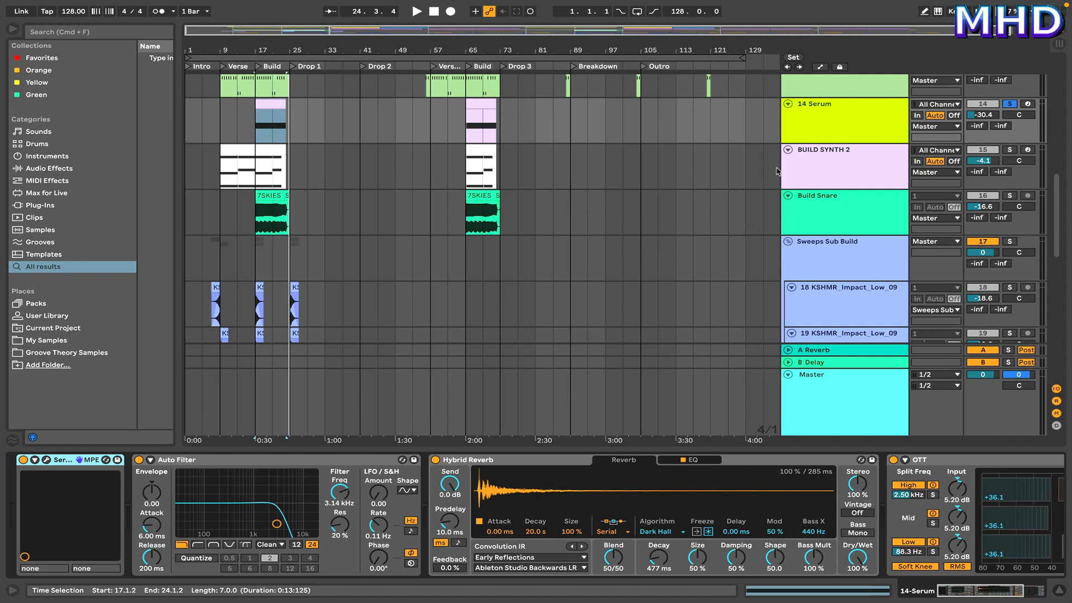
Solo the BUILD SYNTH 2 track and open the notes of its Verse clip starting at bar 9.
click(810, 170)
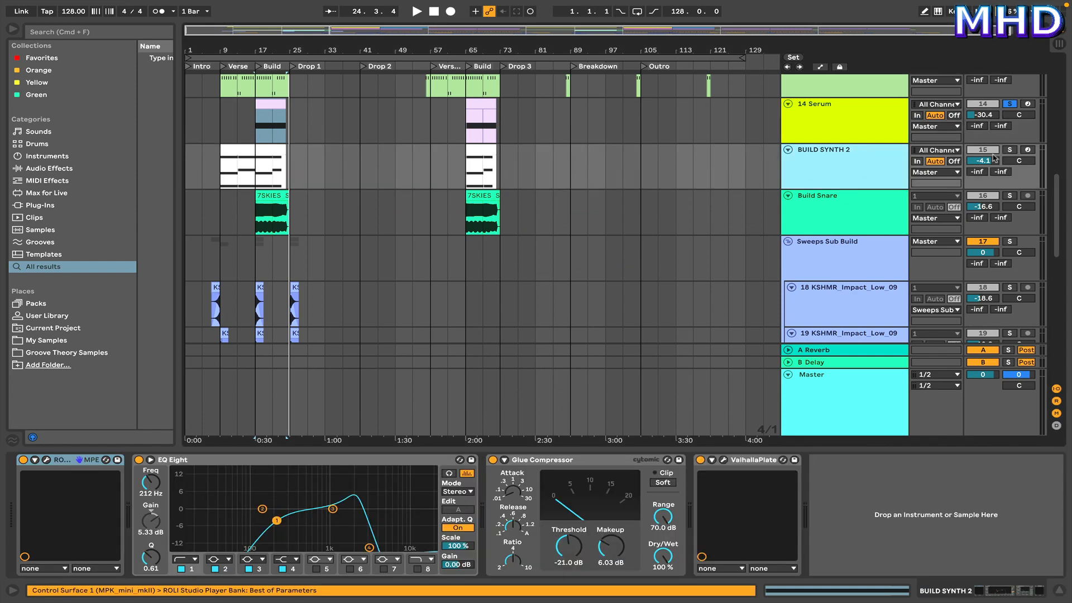
double_click(234, 167)
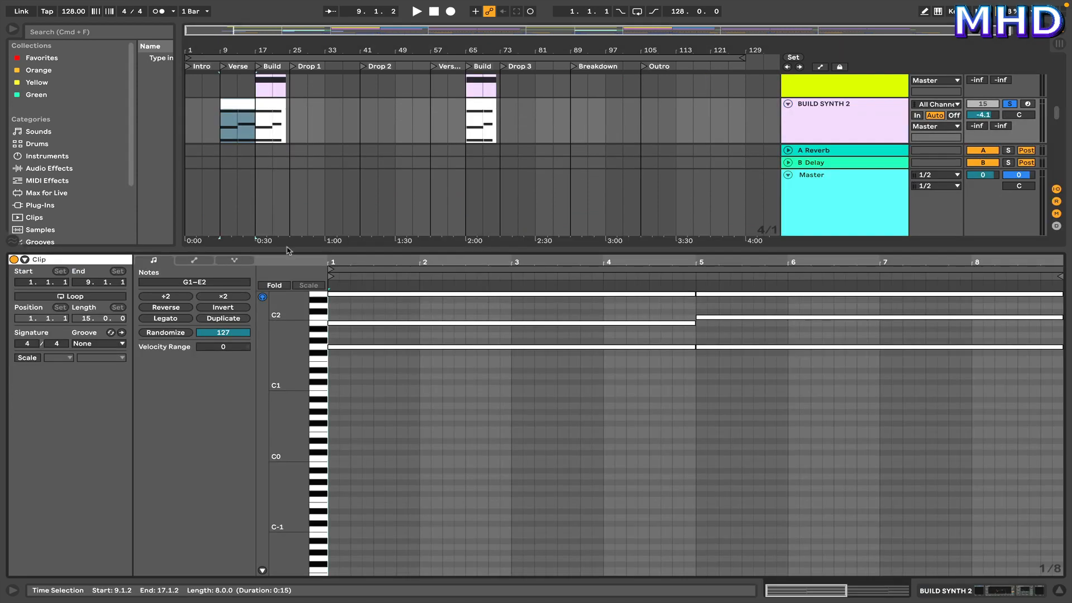
Play BUILD SYNTH 2's Verse clip, then open and examine the notes of its Build clip at bar 17.
key(space)
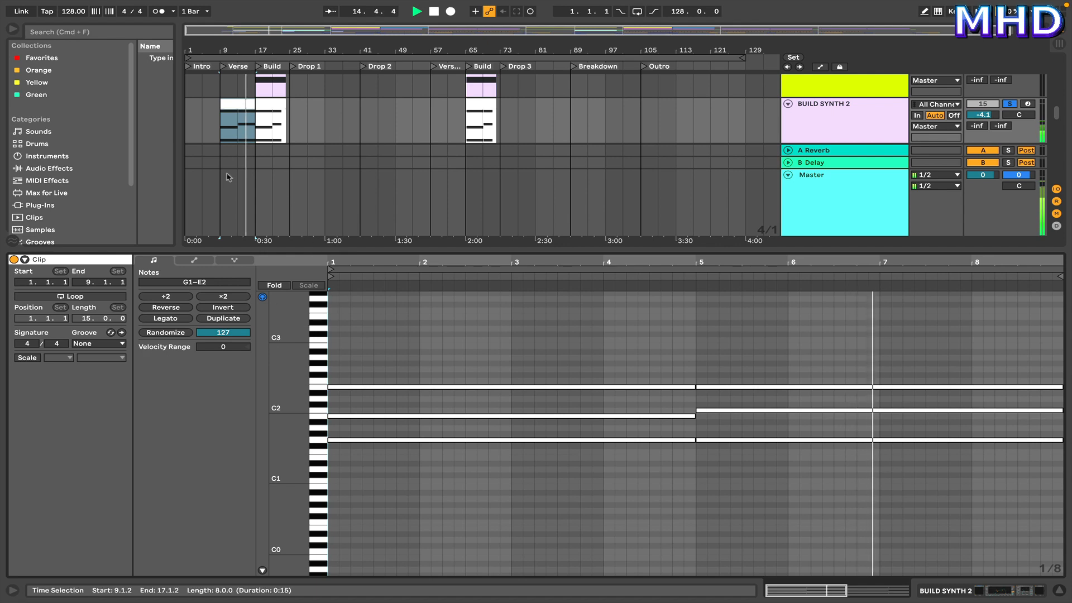
click(269, 105)
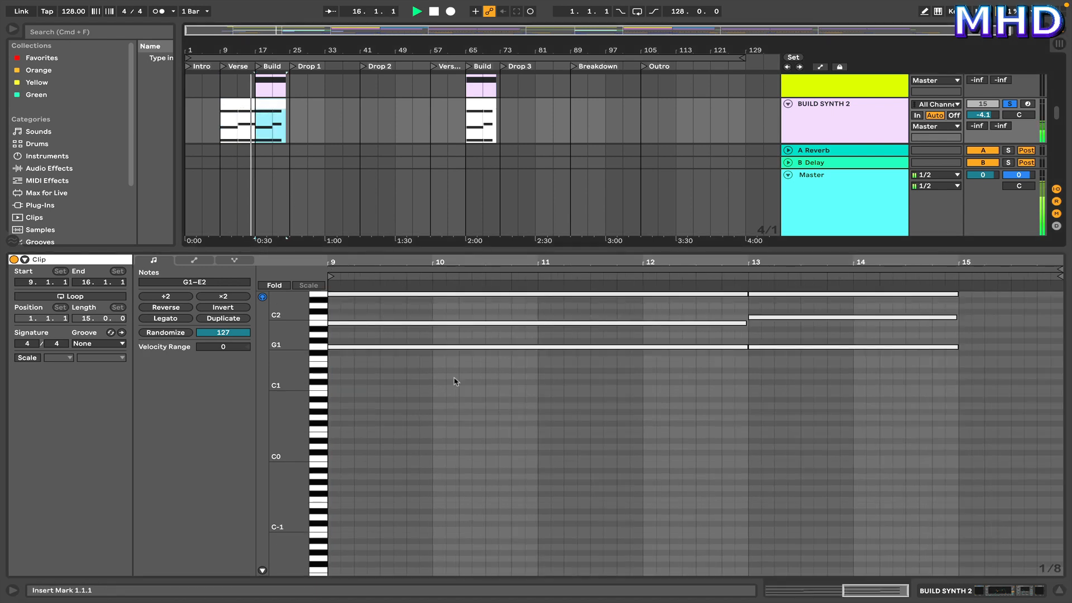
scroll(455, 381, up, 4)
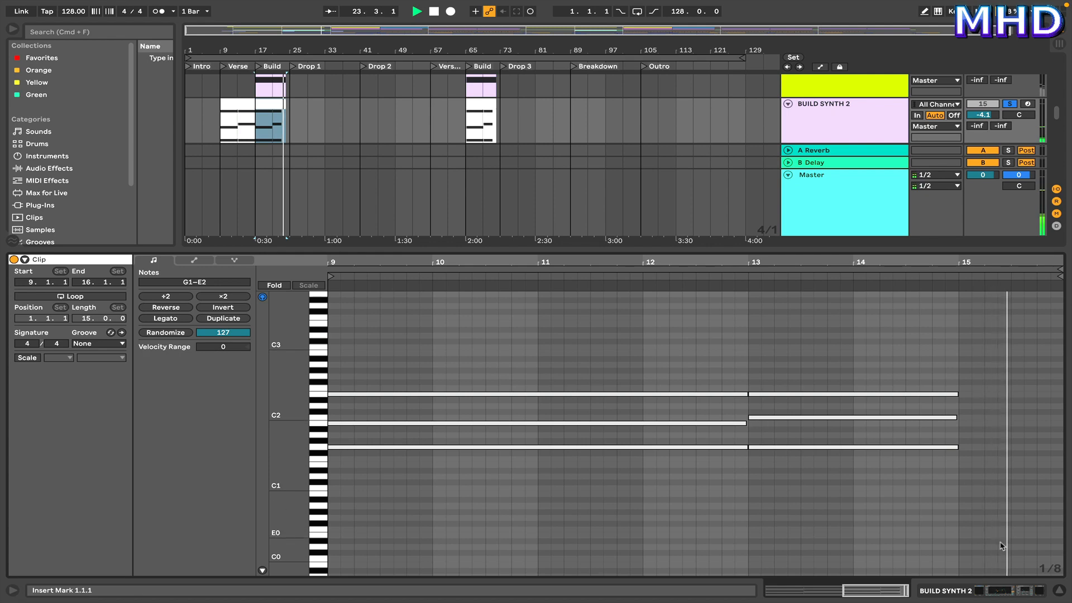
Review BUILD SYNTH 2's device chain, open its ROLI Studio Player instrument to see the preset, and close the plug-in.
click(1059, 590)
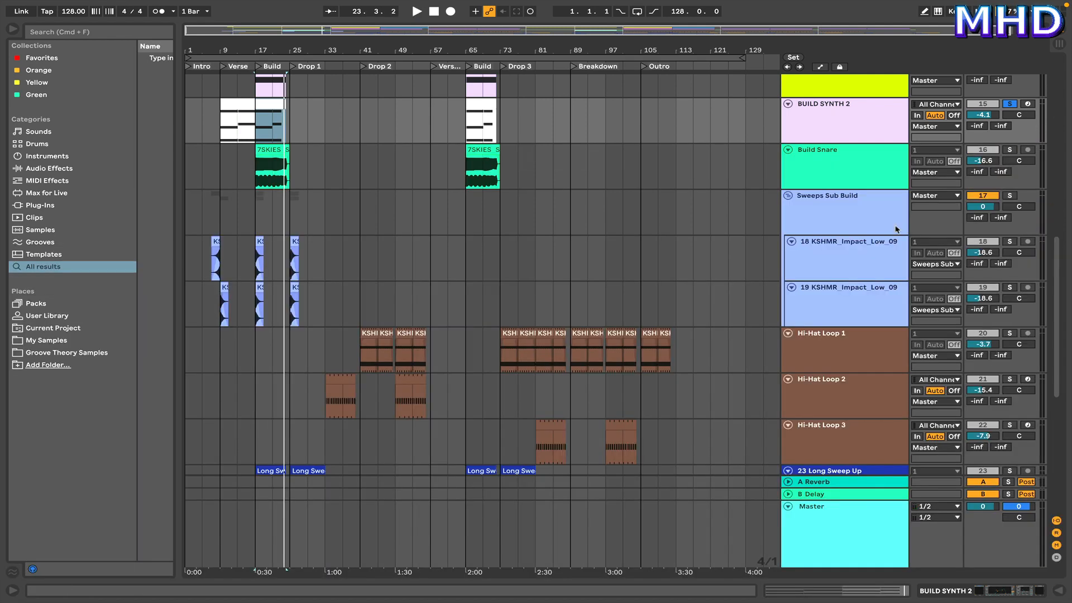
double_click(836, 139)
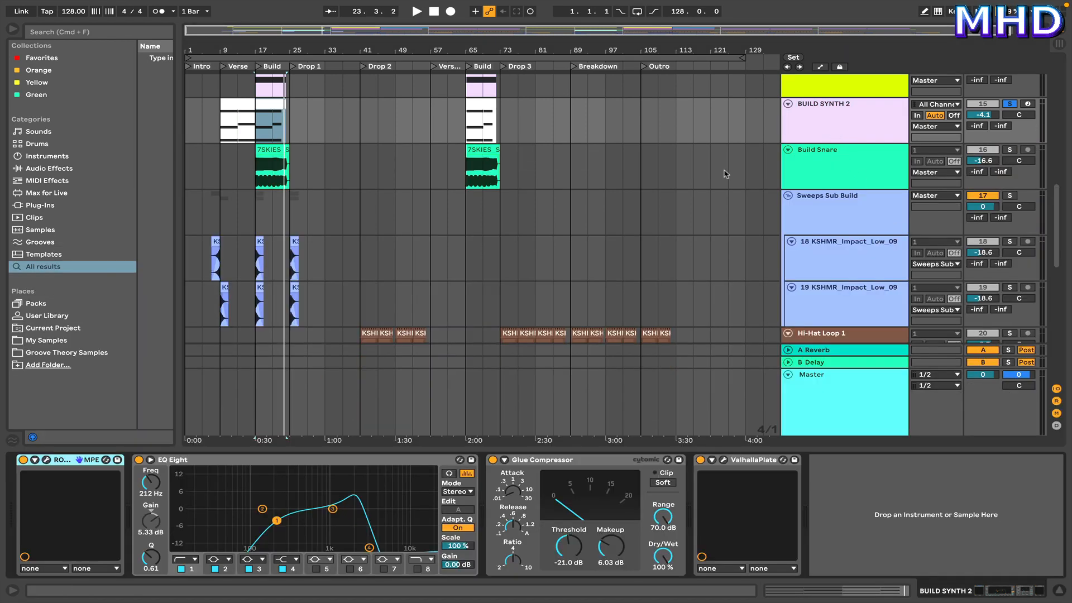
click(47, 460)
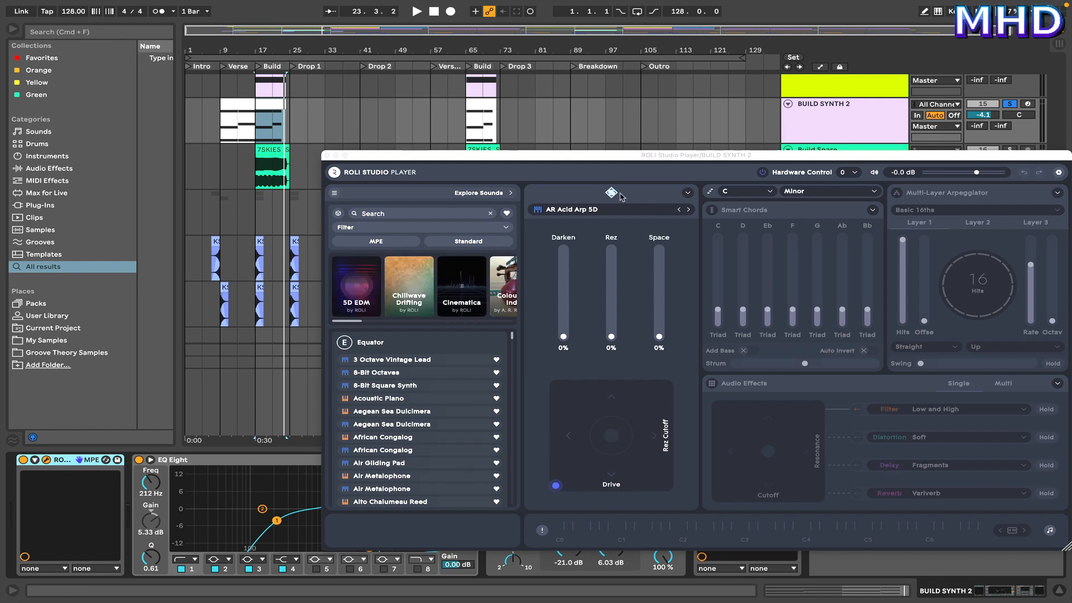
click(327, 156)
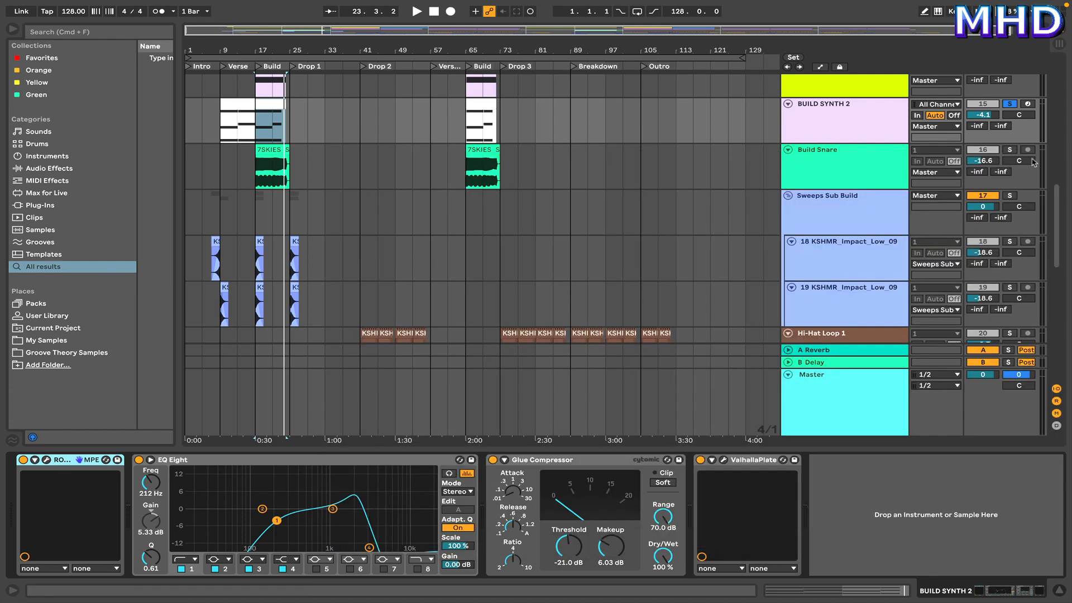
Solo the Build Snare track and play it from bar 17 with its Auto Filter effect displayed.
click(1009, 151)
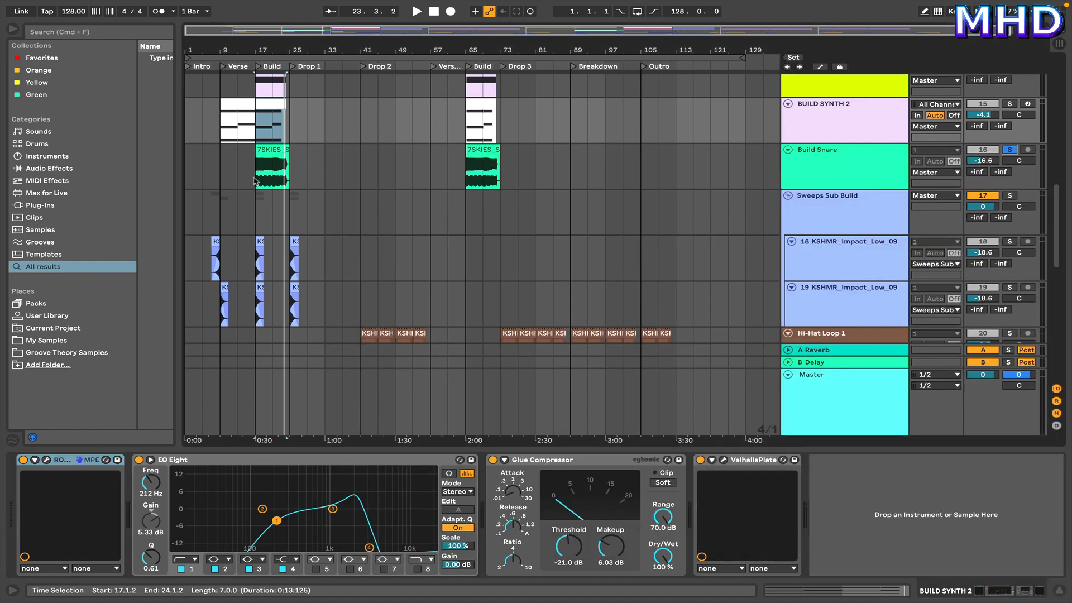
click(256, 179)
key(space)
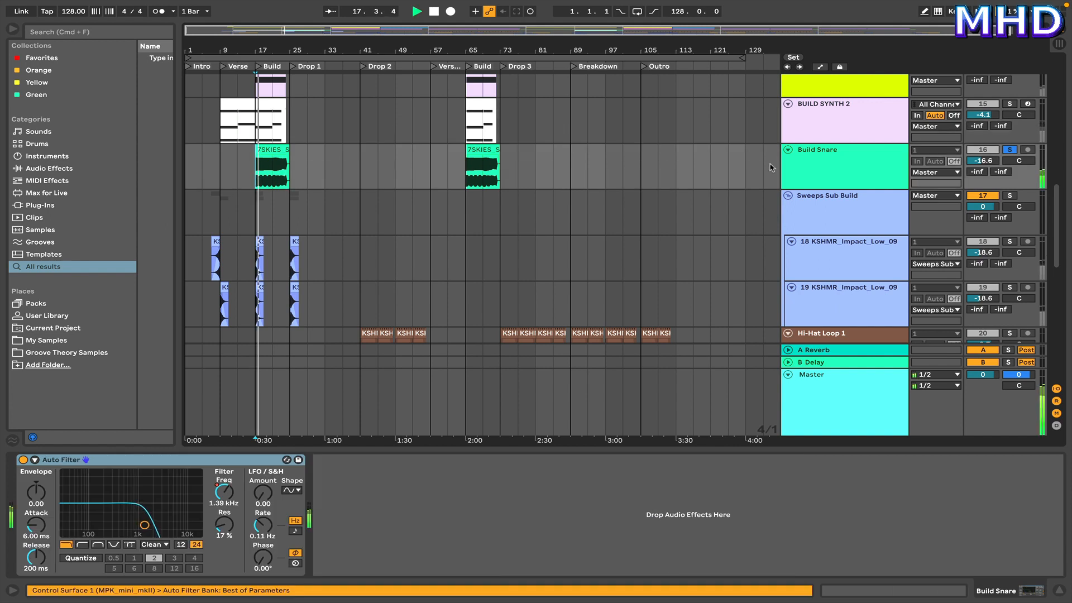
click(817, 159)
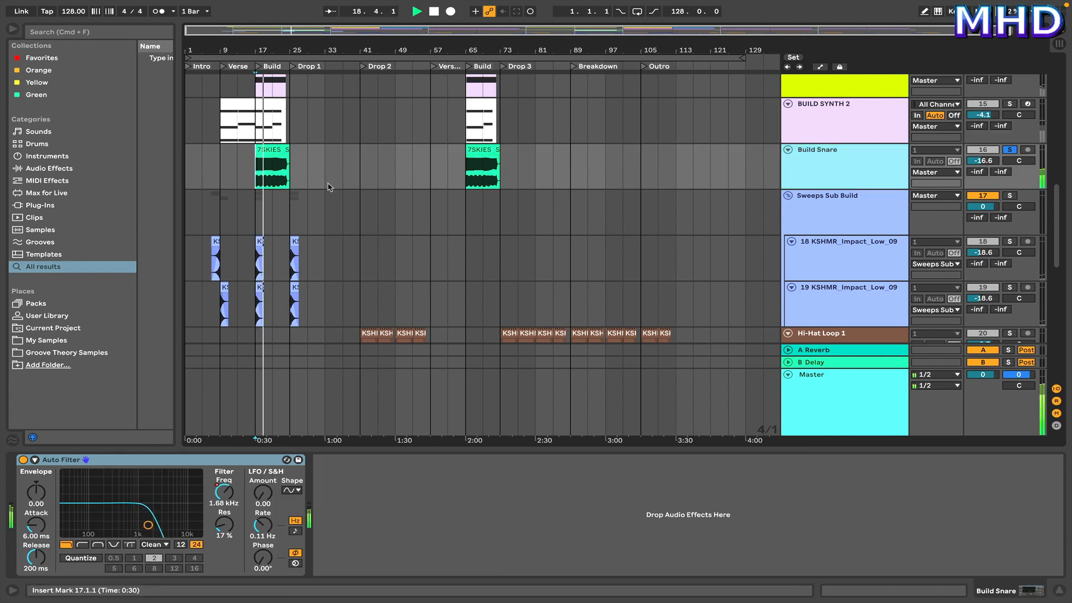
Display the automation lanes and restrict Build Snare's automation choices to automated parameters only to examine its automation.
key(a)
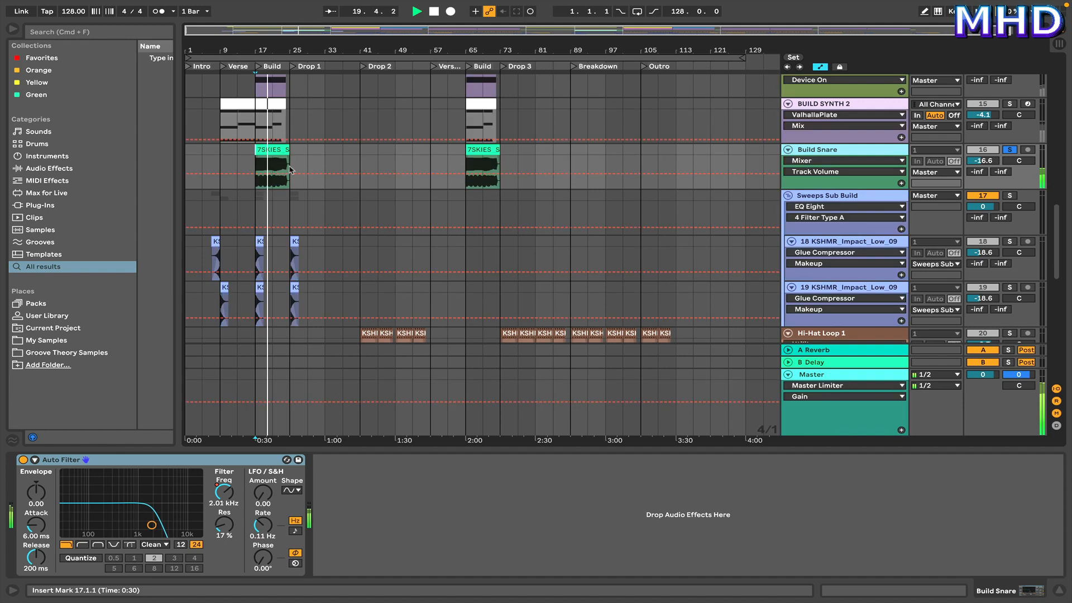
click(832, 173)
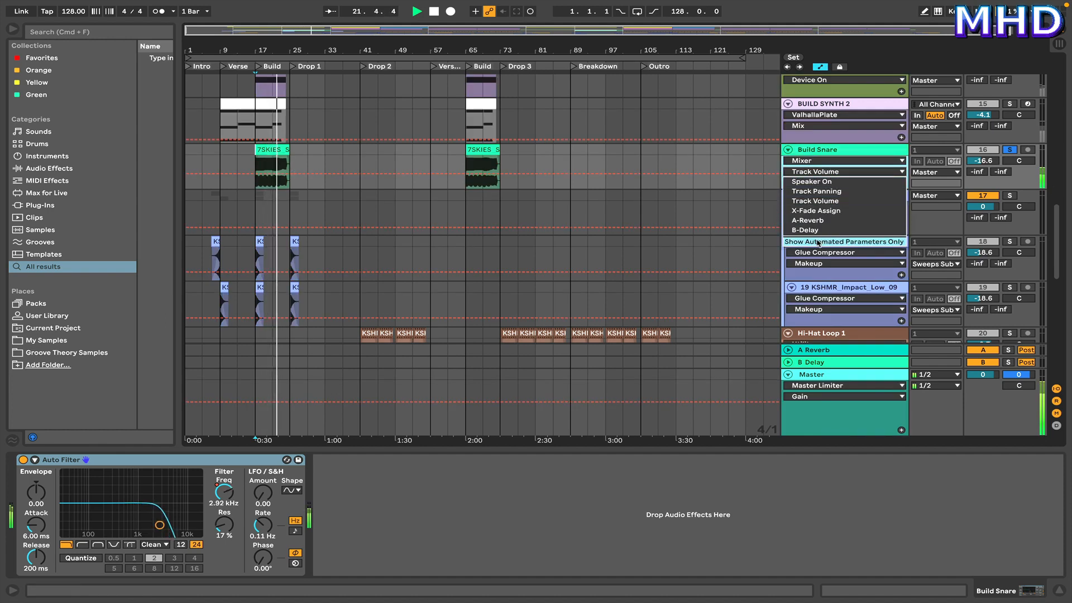
click(838, 241)
click(824, 161)
click(825, 180)
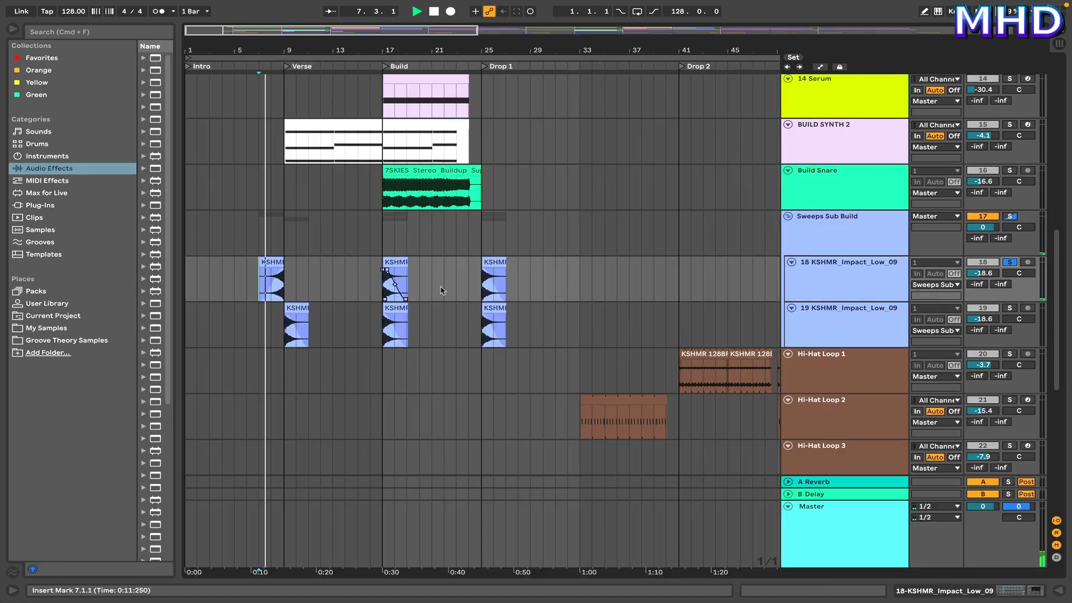
Solo the 19 KSHMR_Impact_Low_09 track, listen to its impact at bar 9, and stop playback.
click(1010, 307)
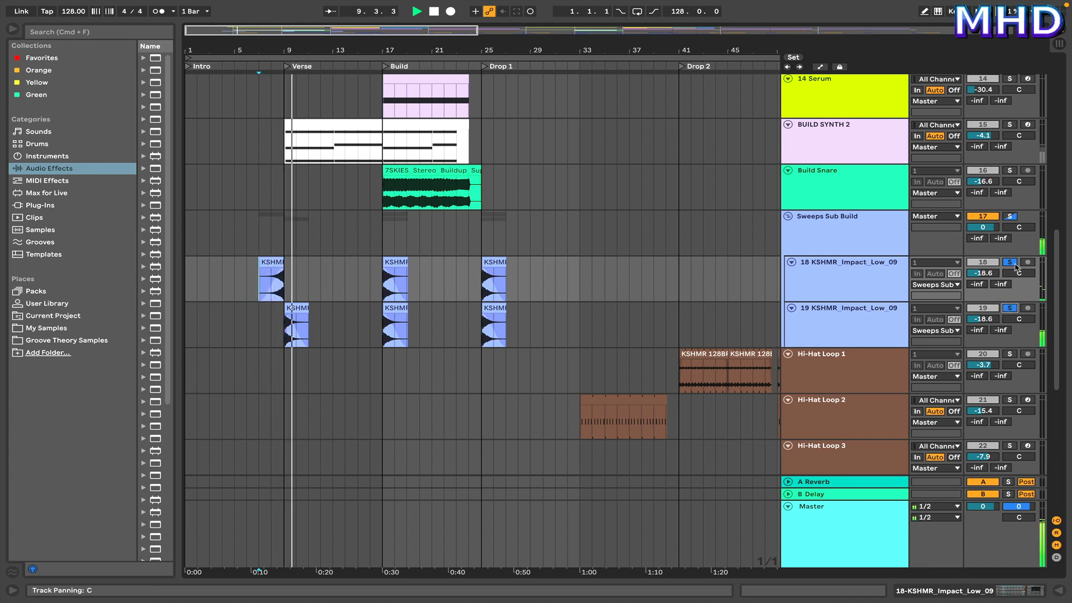
key(space)
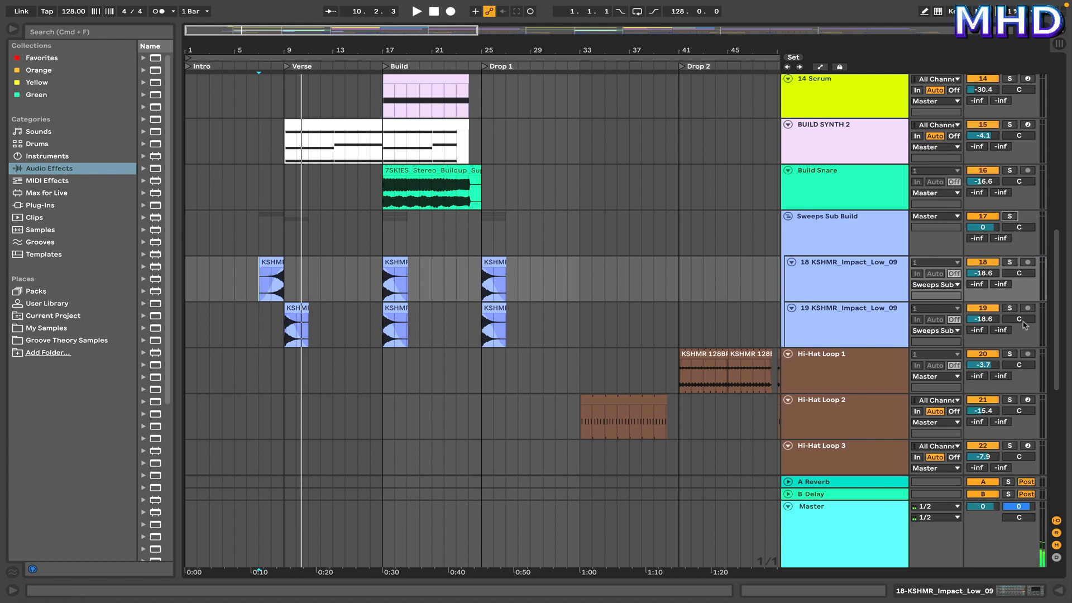
Solo the Hi-Hat Loop 2 track and play its clip from bar 33 with the notes open in the clip editor.
scroll(956, 311, down, 2)
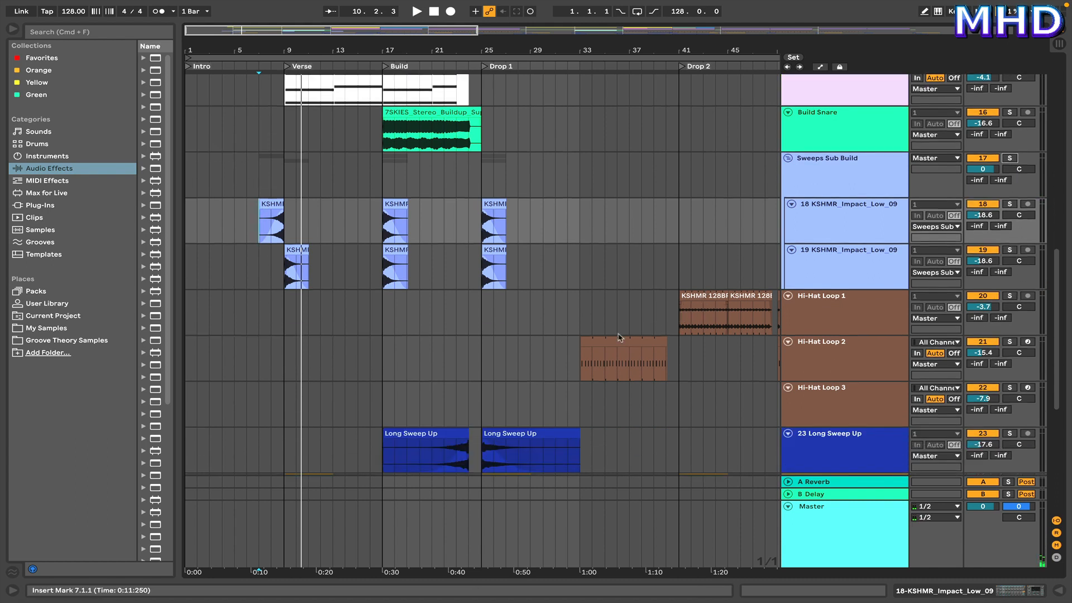
click(581, 360)
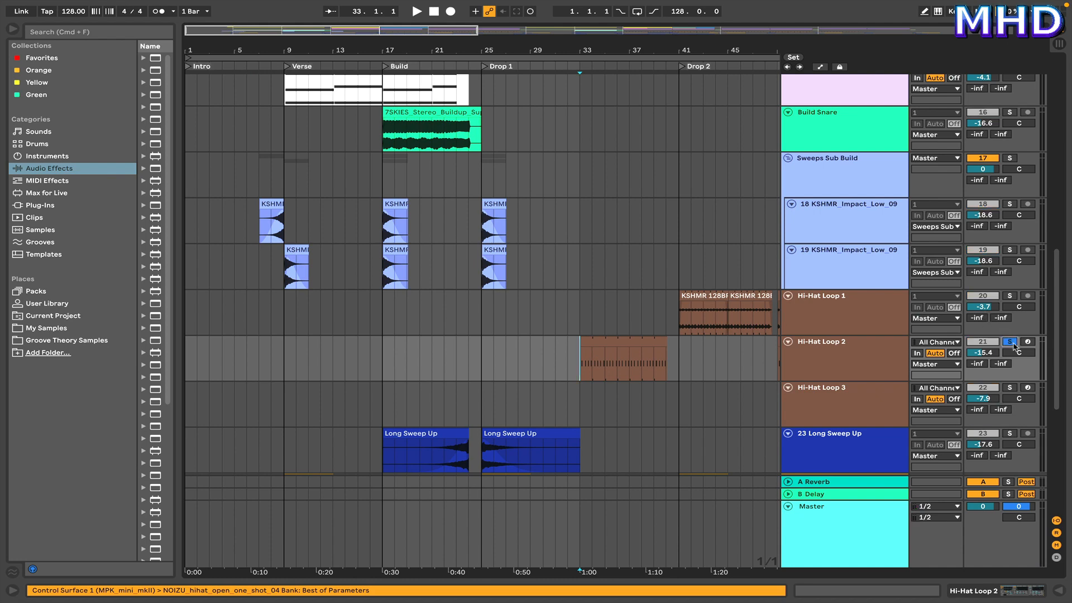
click(830, 348)
double_click(623, 335)
click(995, 431)
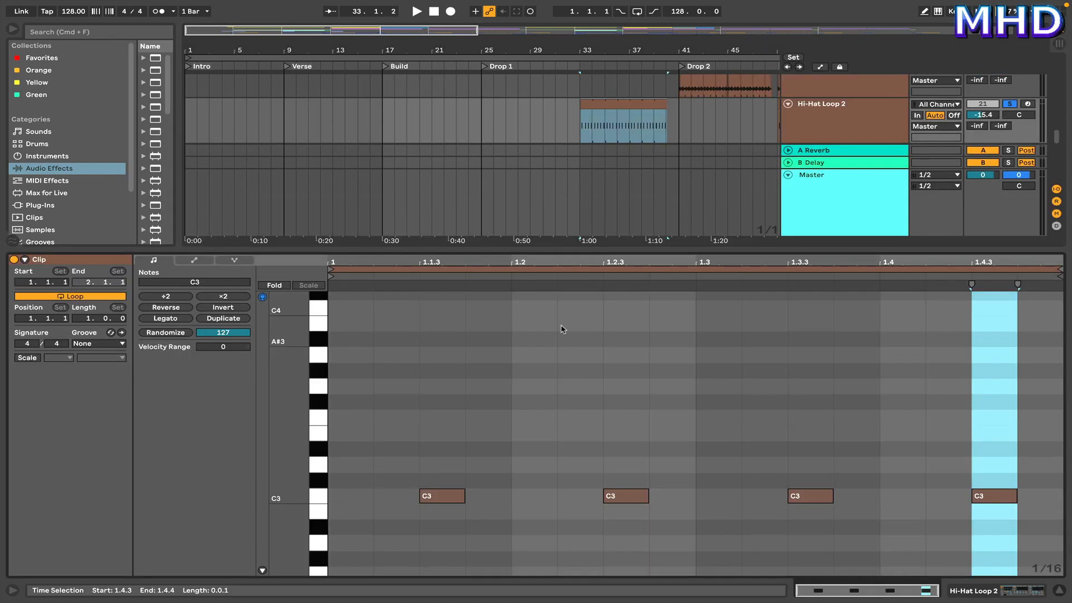
key(space)
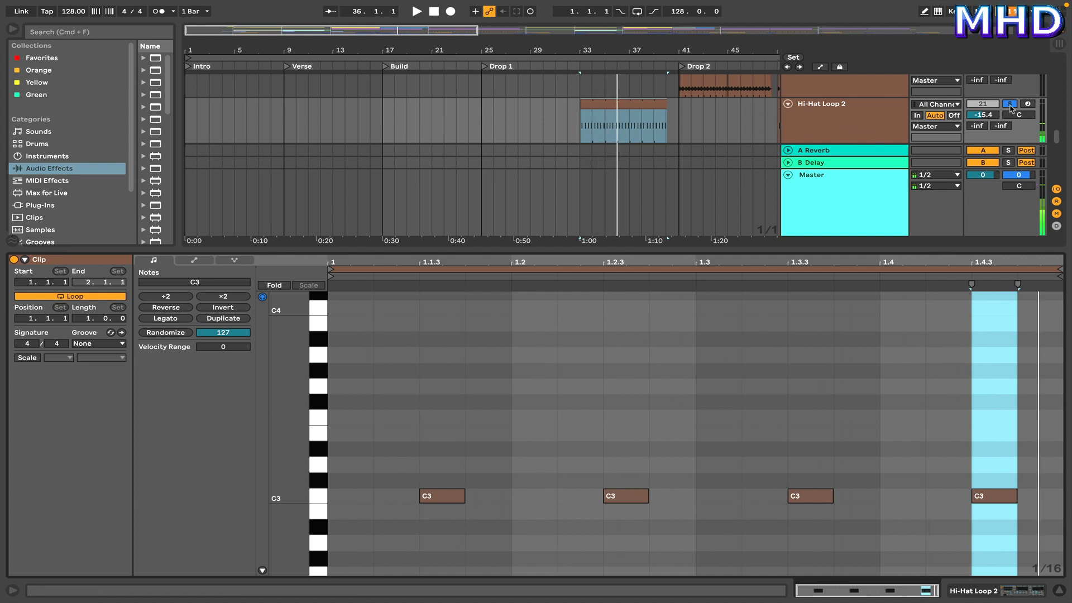
Solo the Hi-Hat Loop 1 track and play its Drop 2 clip from bar 41 with the sample's waveform open.
scroll(830, 131, up, 3)
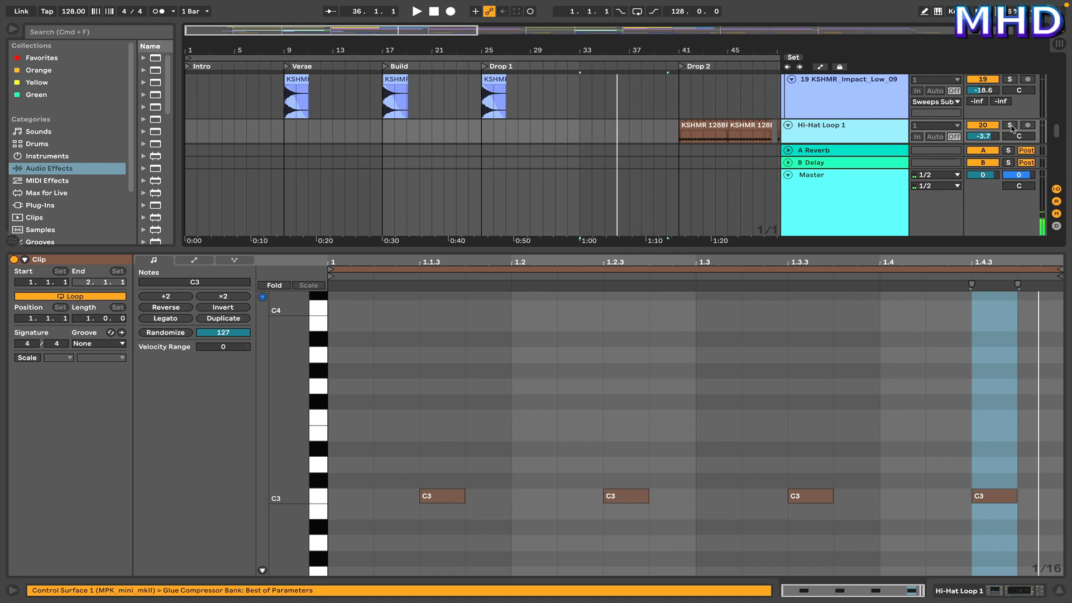
click(1009, 125)
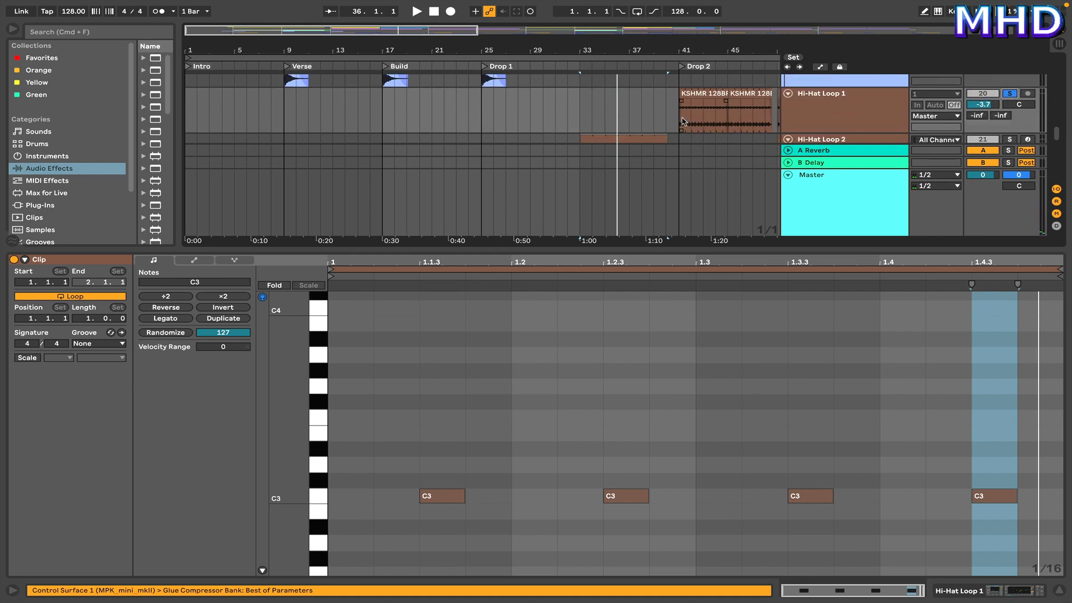
click(682, 120)
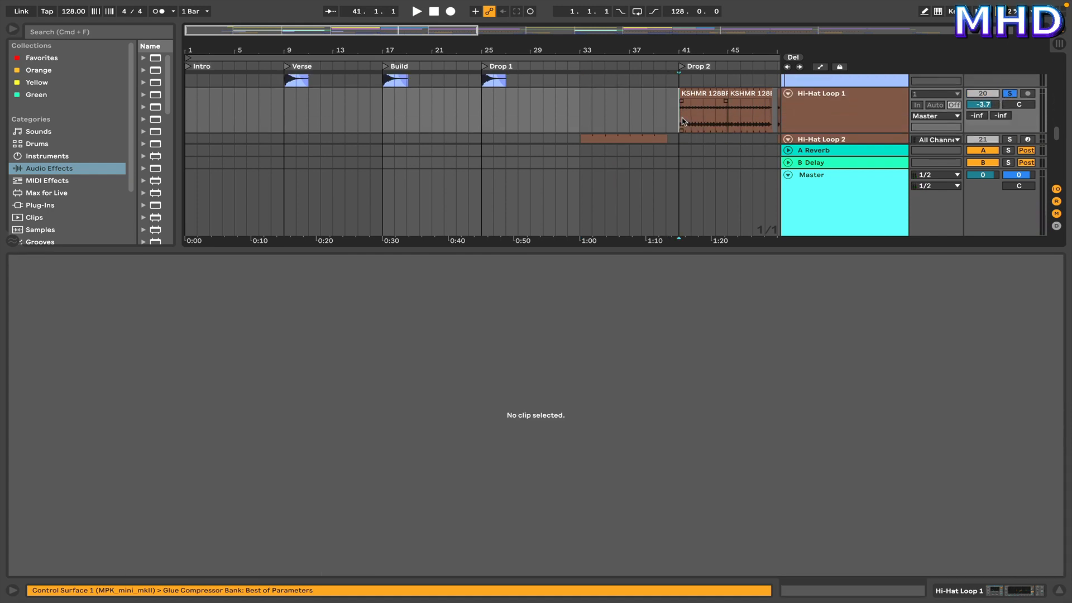
key(space)
click(706, 94)
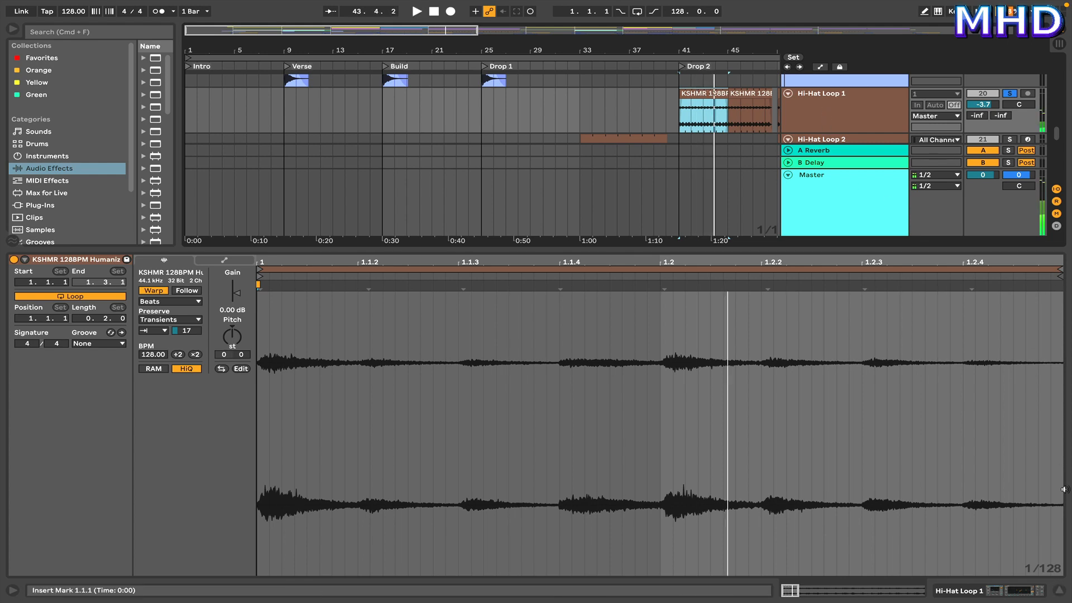
Review the effects chain of Hi-Hat Loop 1 and the sampler instrument of Hi-Hat Loop 2.
click(1058, 592)
double_click(862, 110)
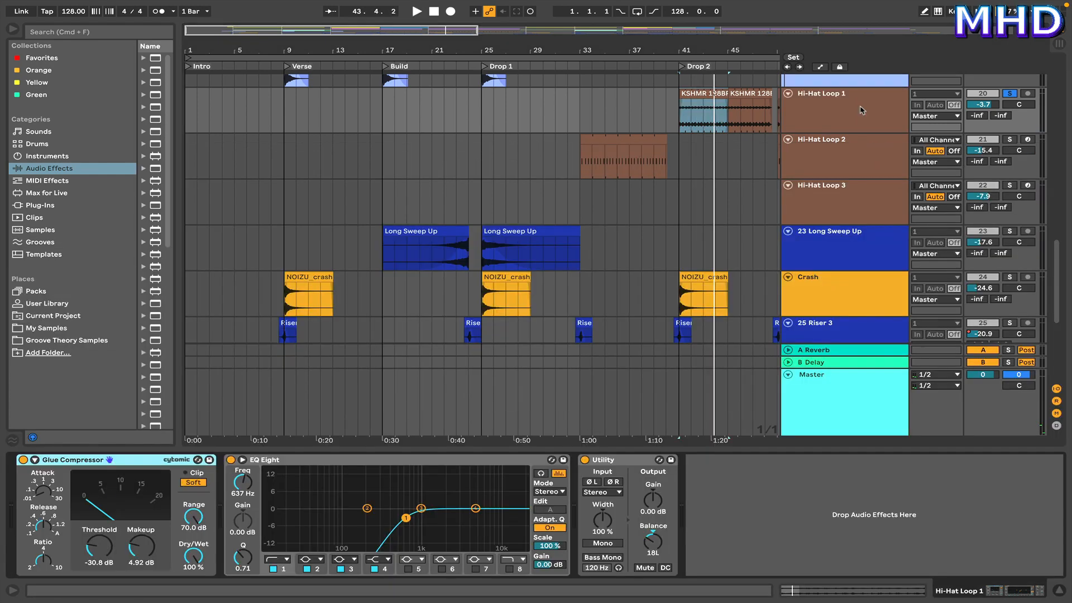
click(852, 151)
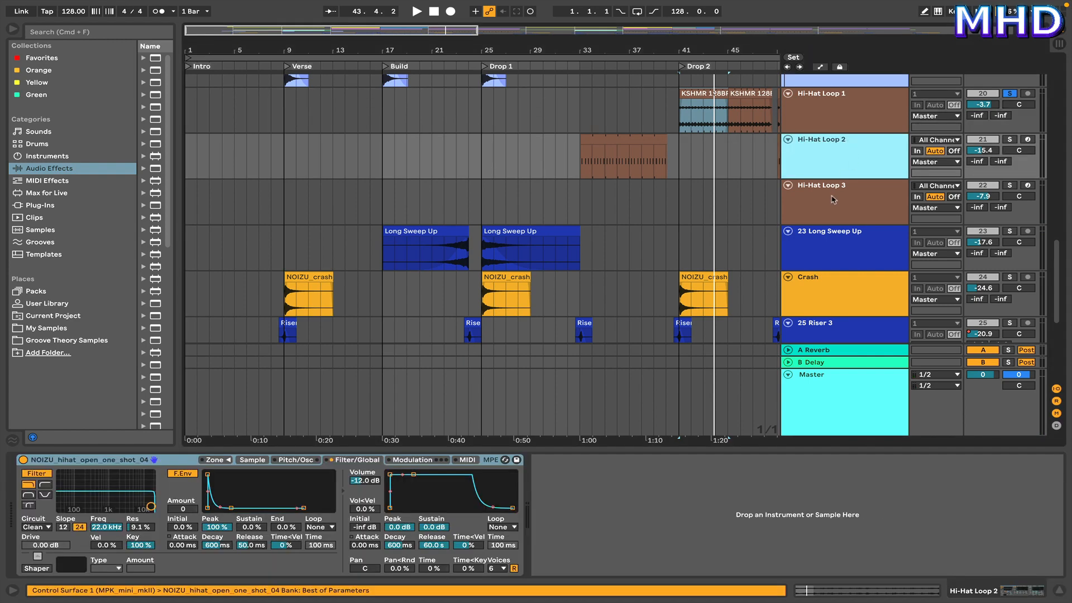
Solo the Hi-Hat Loop 3 track, open the notes of its clip at bar 81, and play it.
click(832, 199)
drag(444, 35, 848, 36)
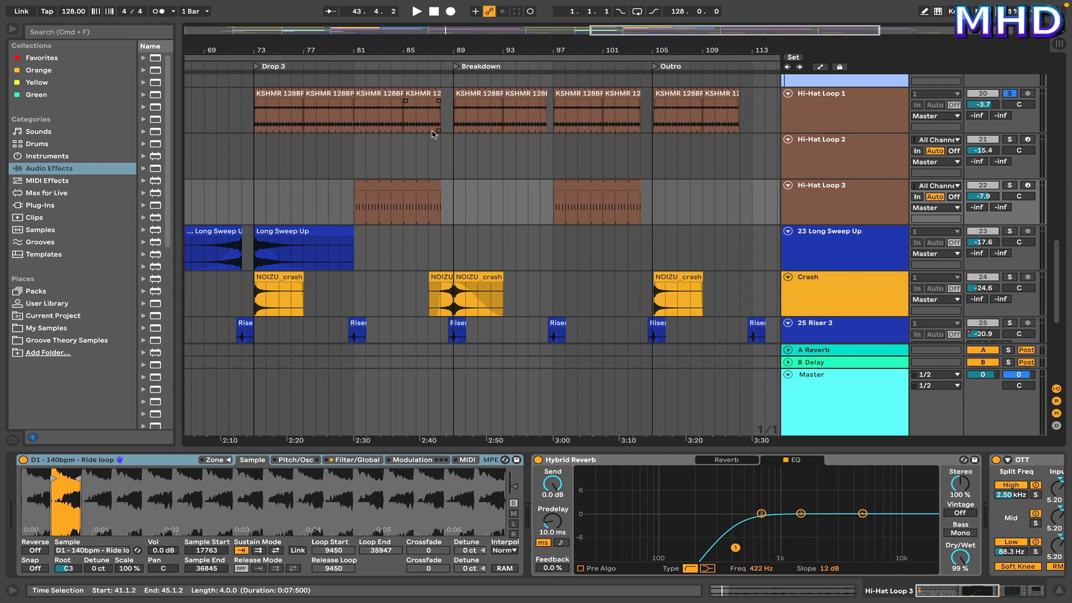
click(360, 213)
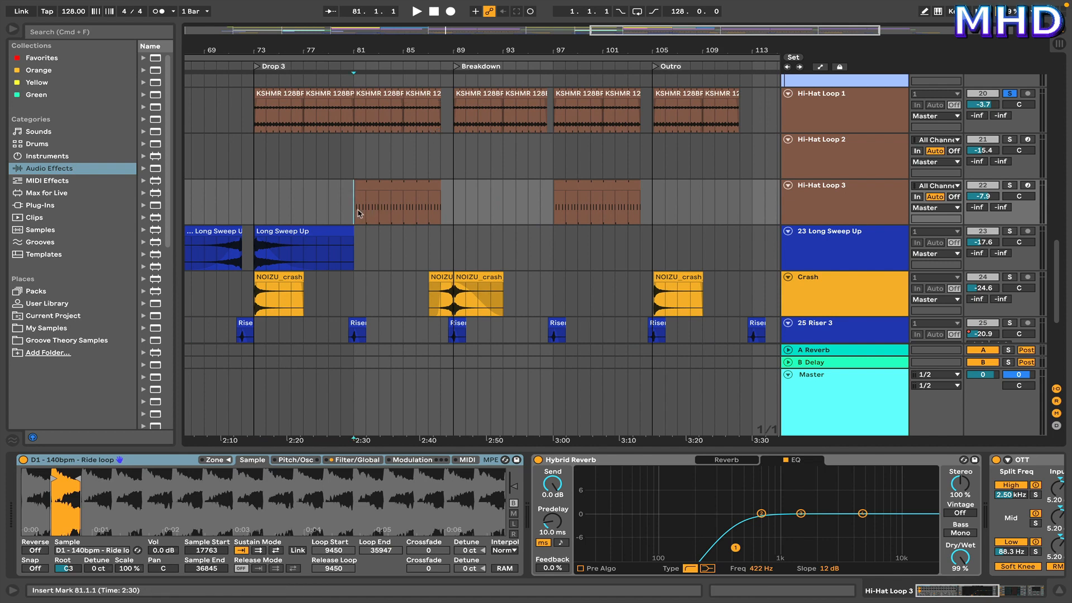
click(827, 214)
click(1008, 185)
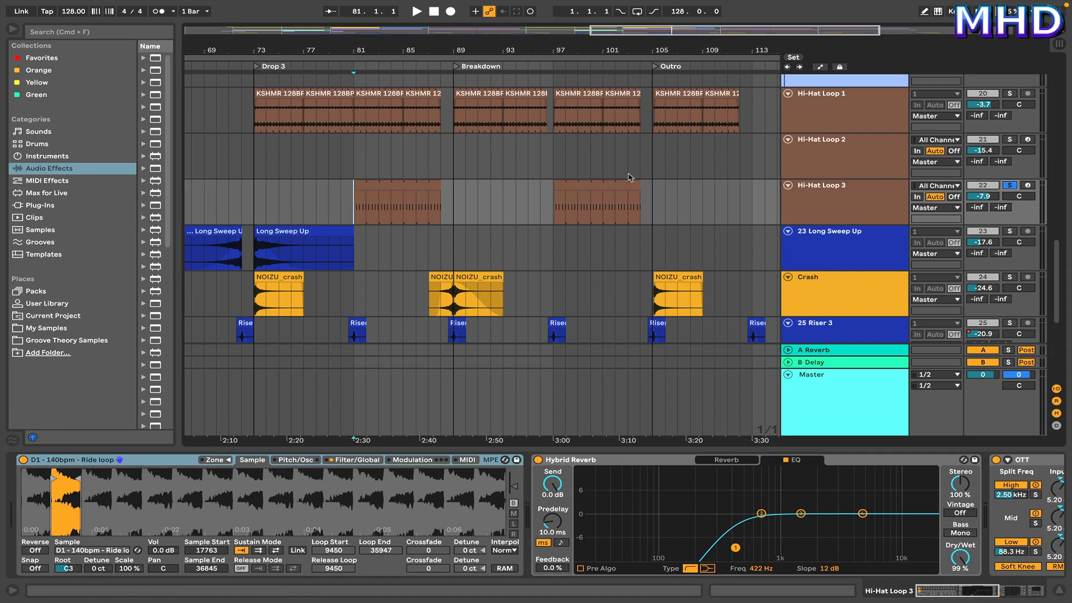
double_click(361, 186)
scroll(502, 354, down, 3)
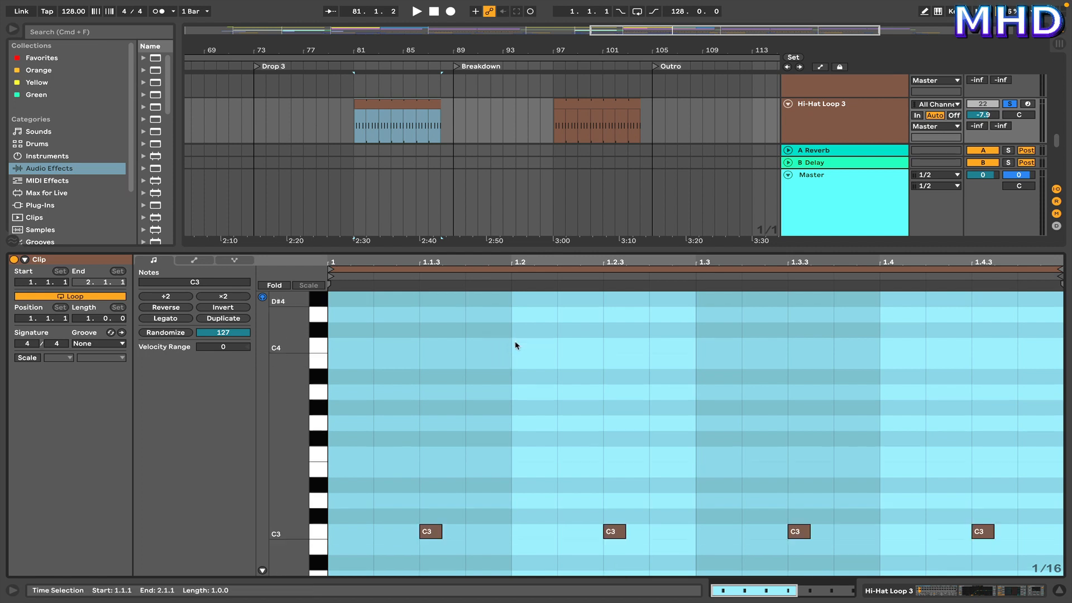
key(space)
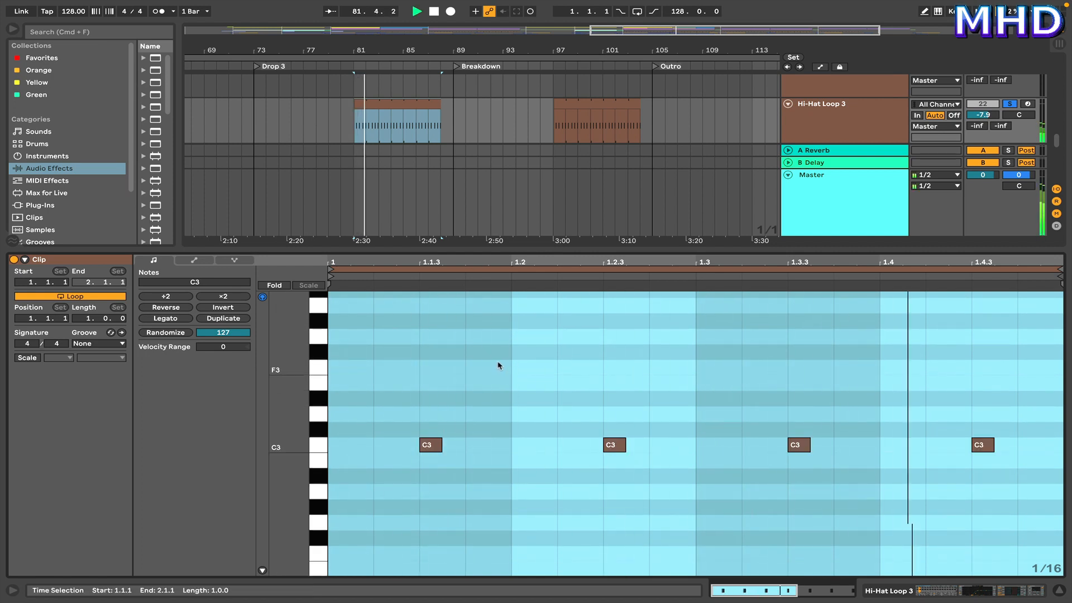
Review Hi-Hat Loop 3's sampler and effects chain, including Hybrid Reverb and OTT, and hide the device view.
click(1060, 593)
click(815, 124)
double_click(814, 125)
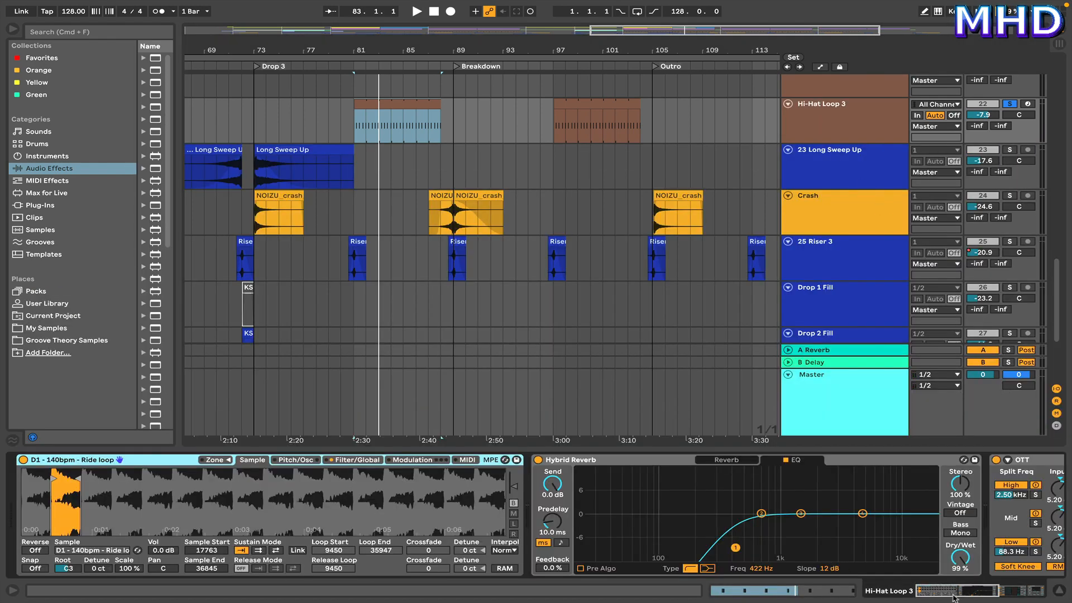
drag(954, 597, 837, 593)
click(1057, 591)
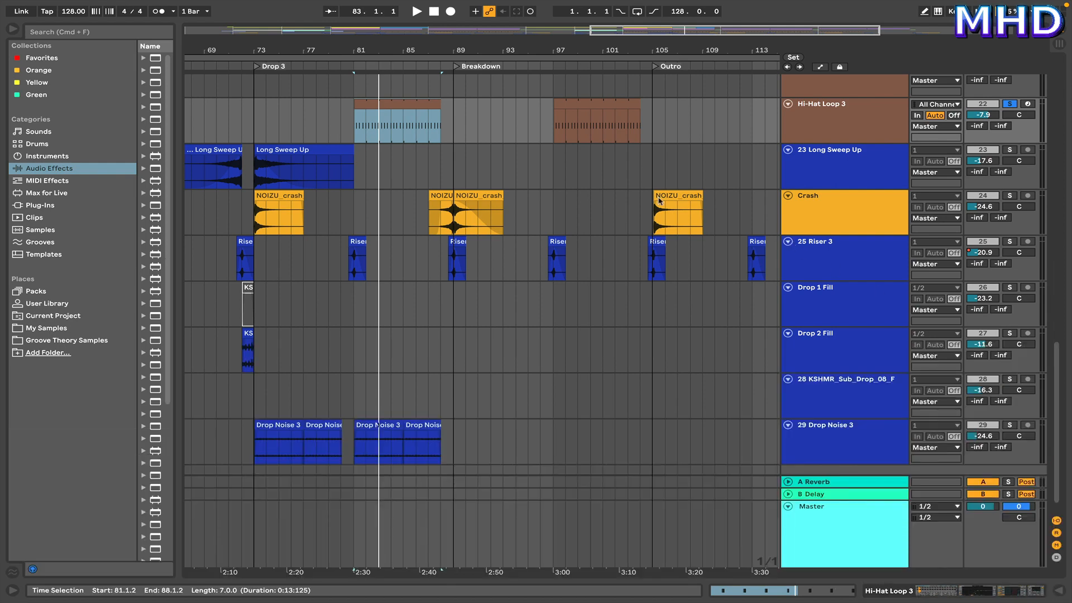
Solo the 23 Long Sweep Up track and play its clip from the start of Drop 3 at bar 73.
scroll(274, 202, up, 2)
click(254, 215)
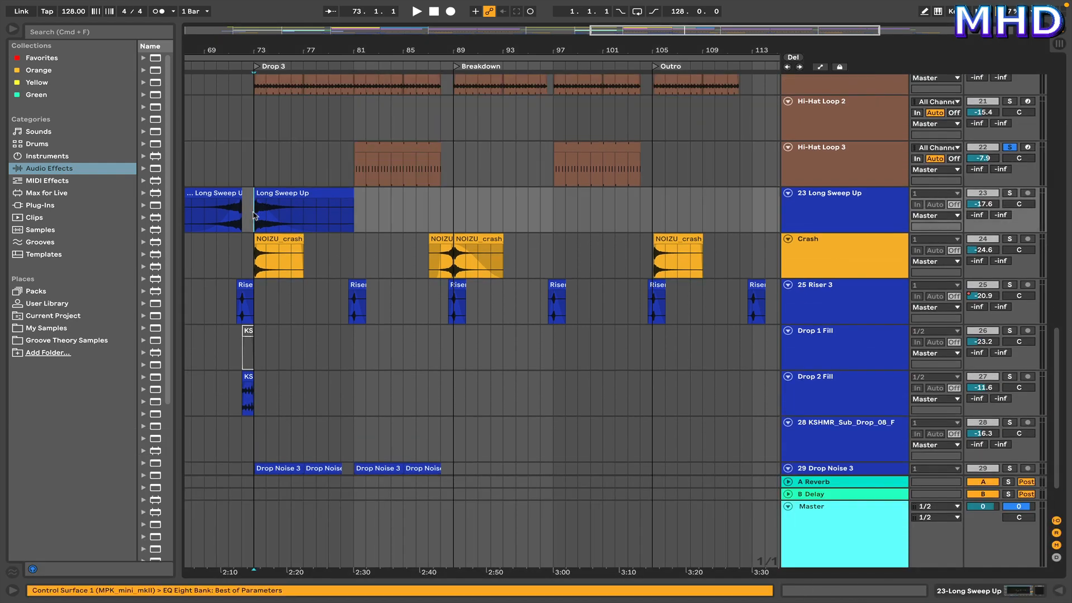
key(space)
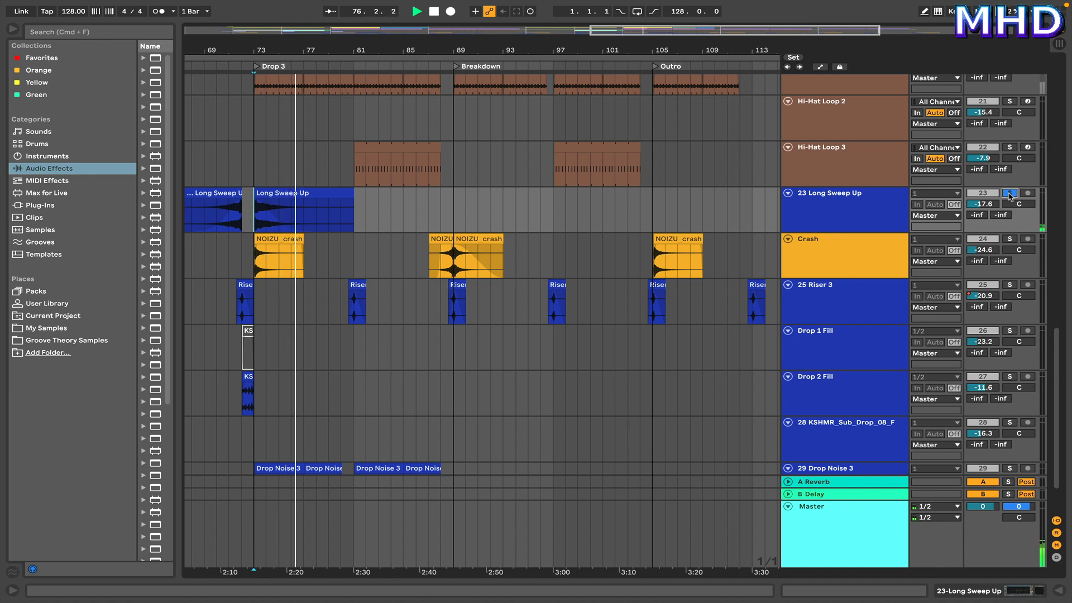
key(space)
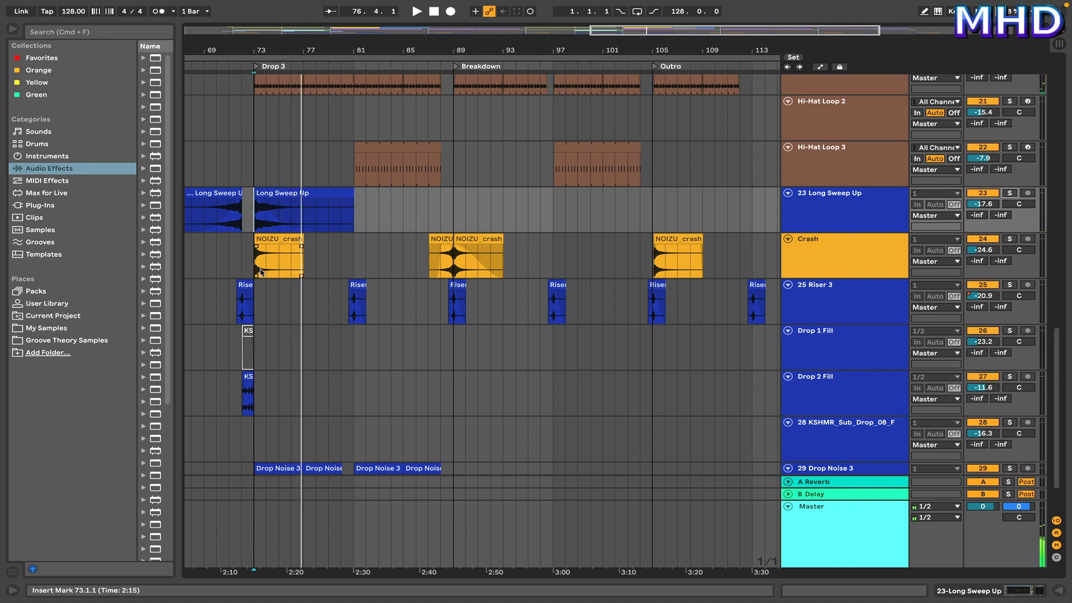
Solo the Crash track and play its clip from the start of Drop 3 at bar 73.
click(250, 256)
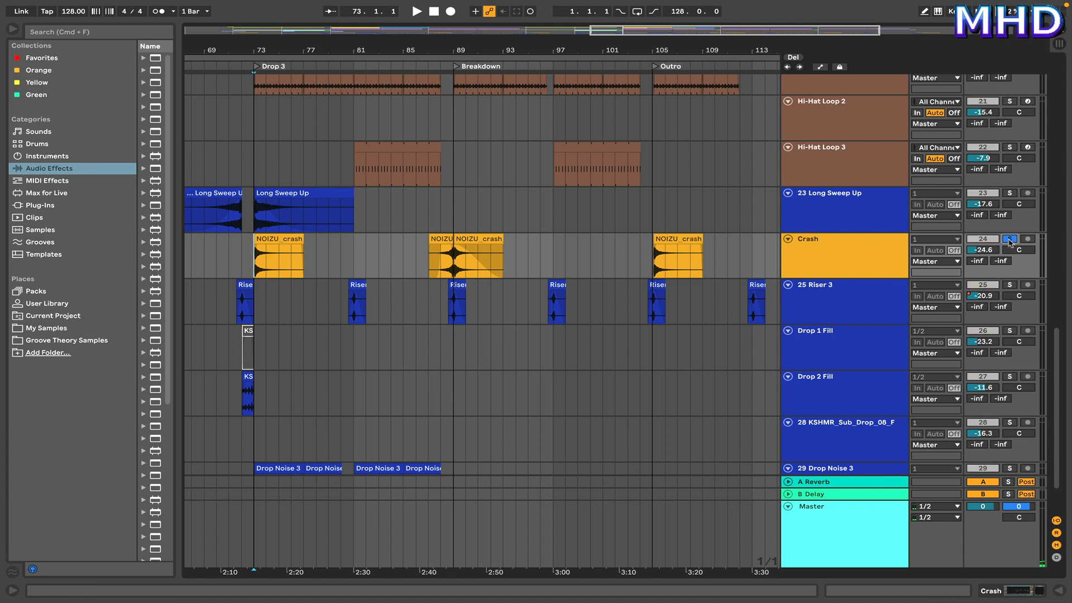
key(space)
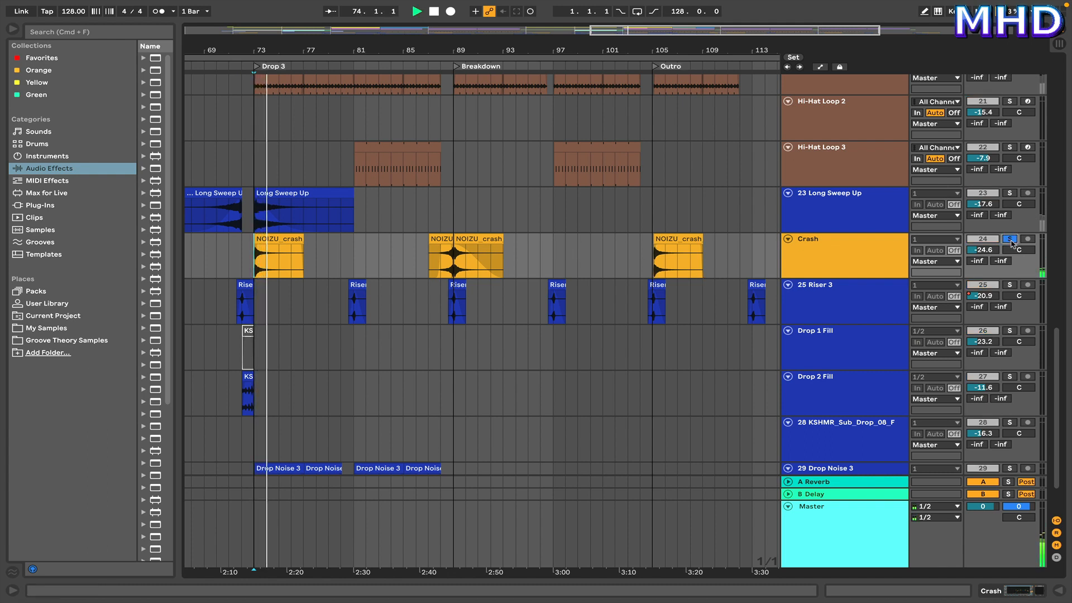
key(space)
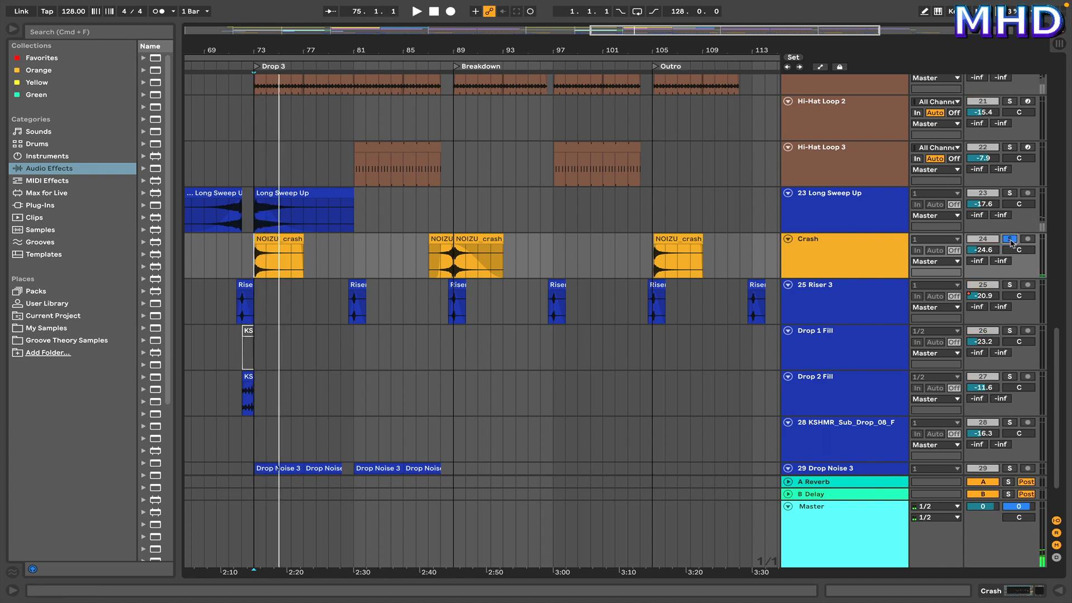
Play the 25 Riser 3 clip leading into Drop 3, and solo and play the Drop 2 Fill clip at bar 72.
click(235, 300)
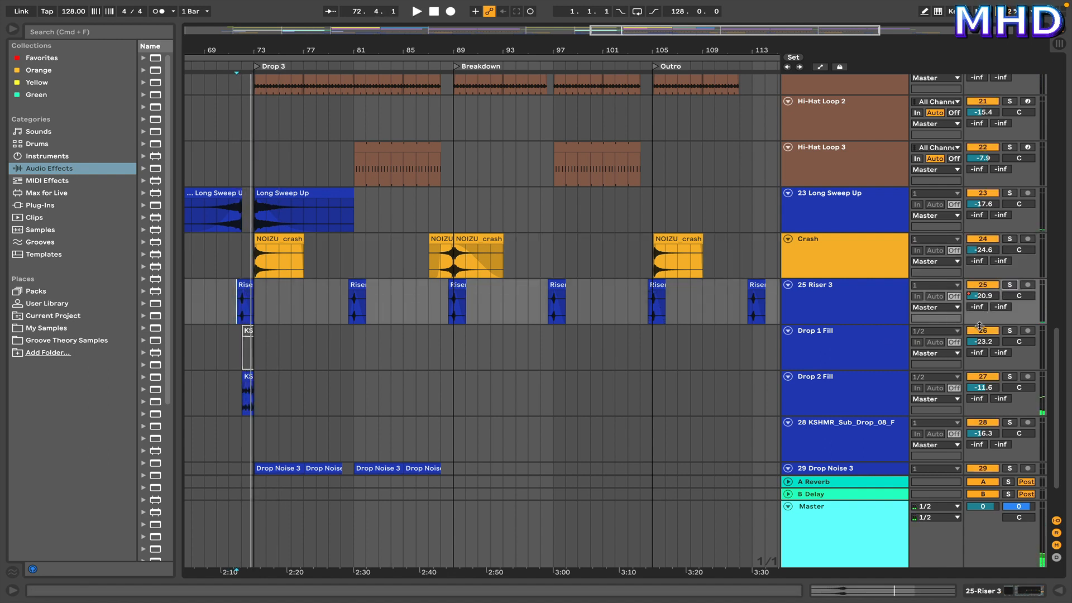
scroll(398, 369, down, 2)
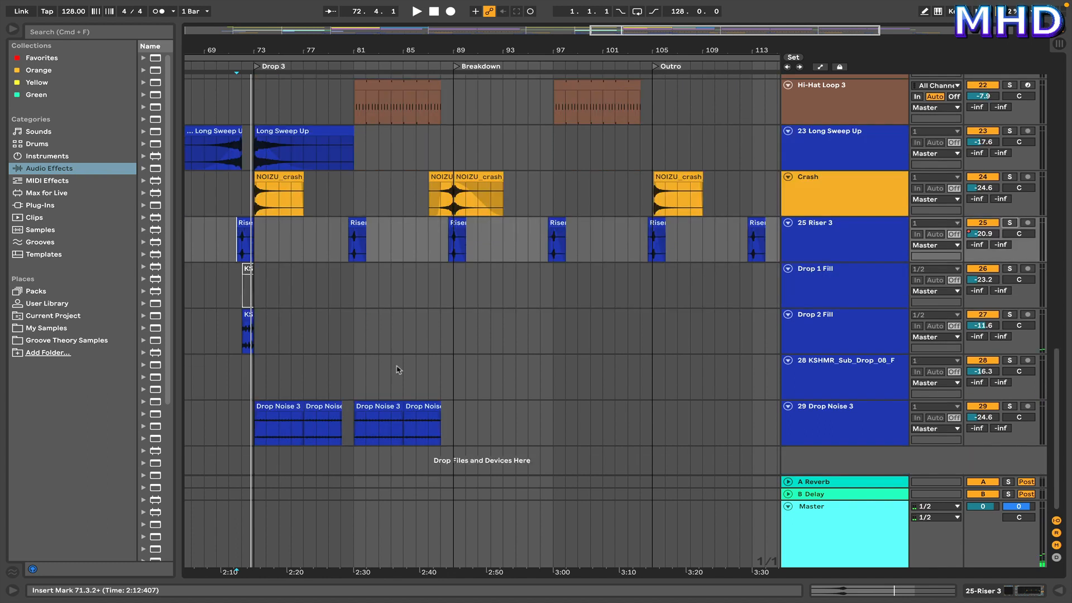
click(242, 335)
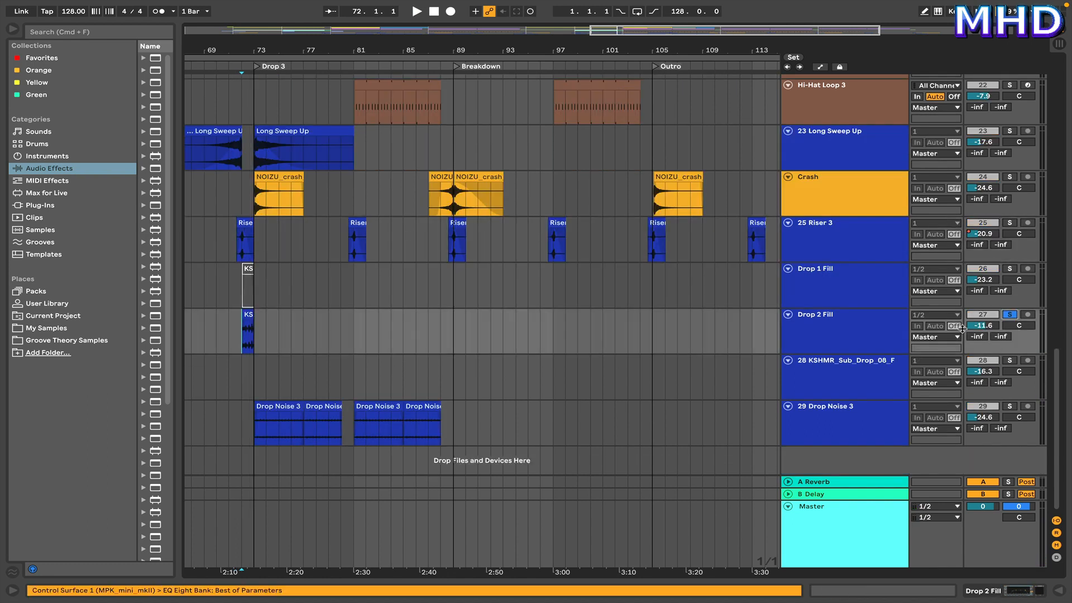
key(space)
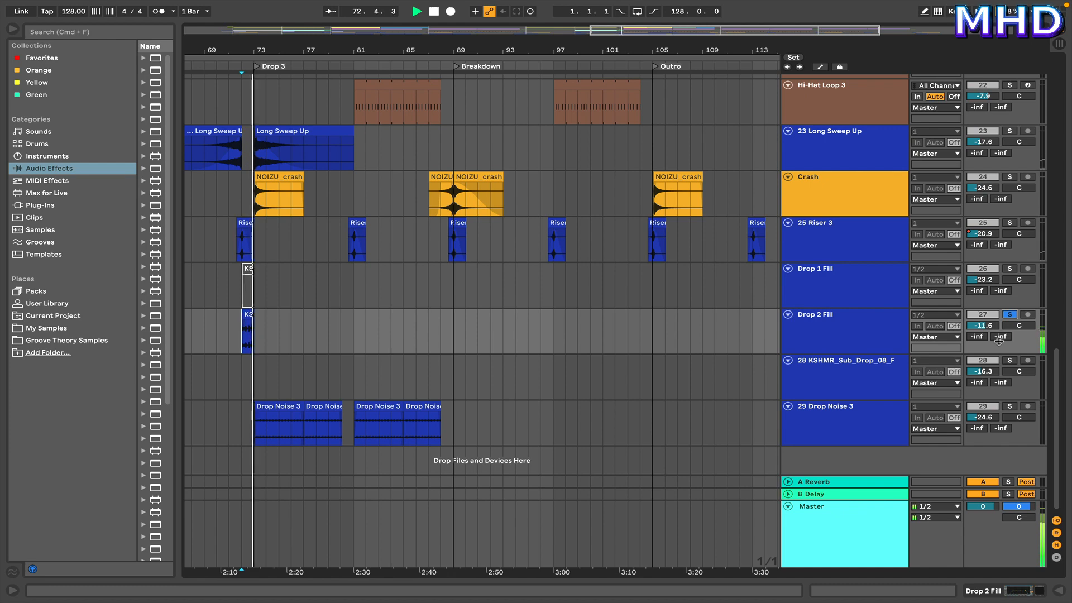
key(space)
Review the effects chains of the Drop 2 Fill, 25 Riser 3, Crash and 28 KSHMR_Sub_Drop_08_F tracks.
double_click(852, 324)
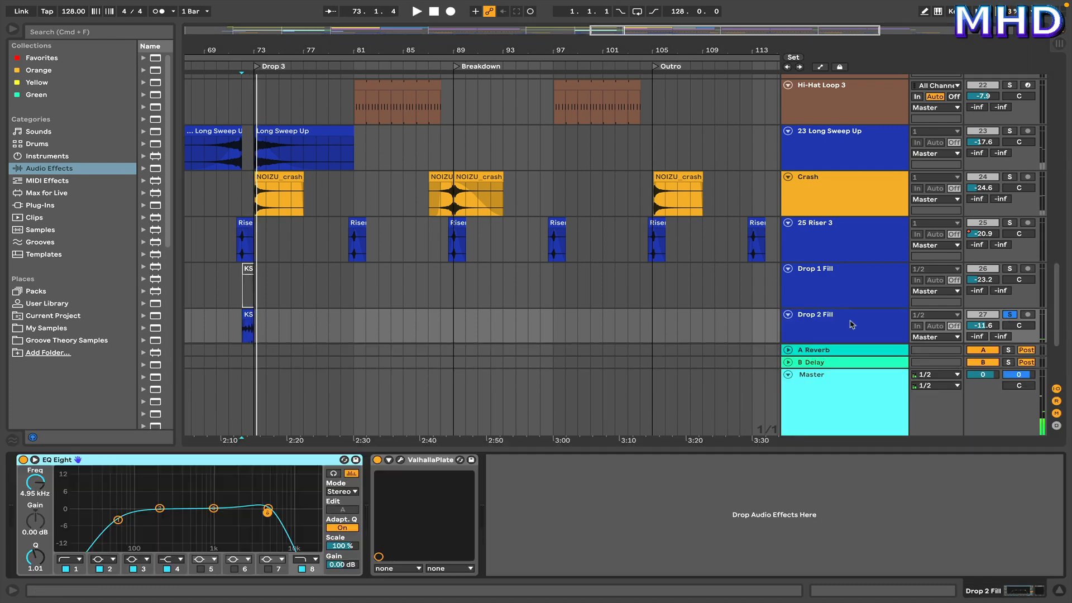
click(831, 246)
click(829, 202)
scroll(818, 277, down, 4)
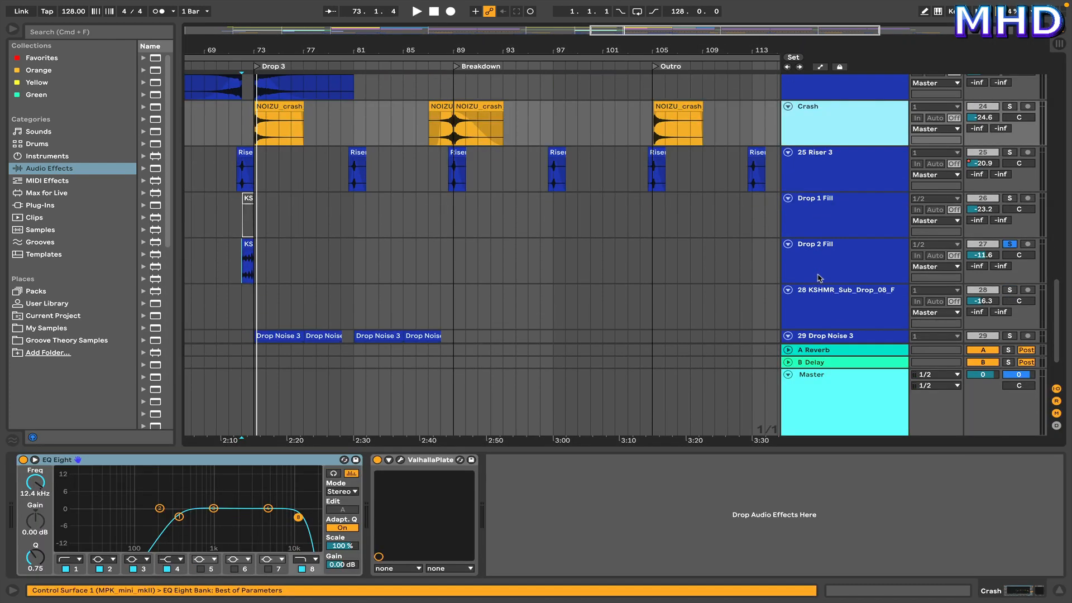
click(833, 224)
scroll(846, 267, down, 1)
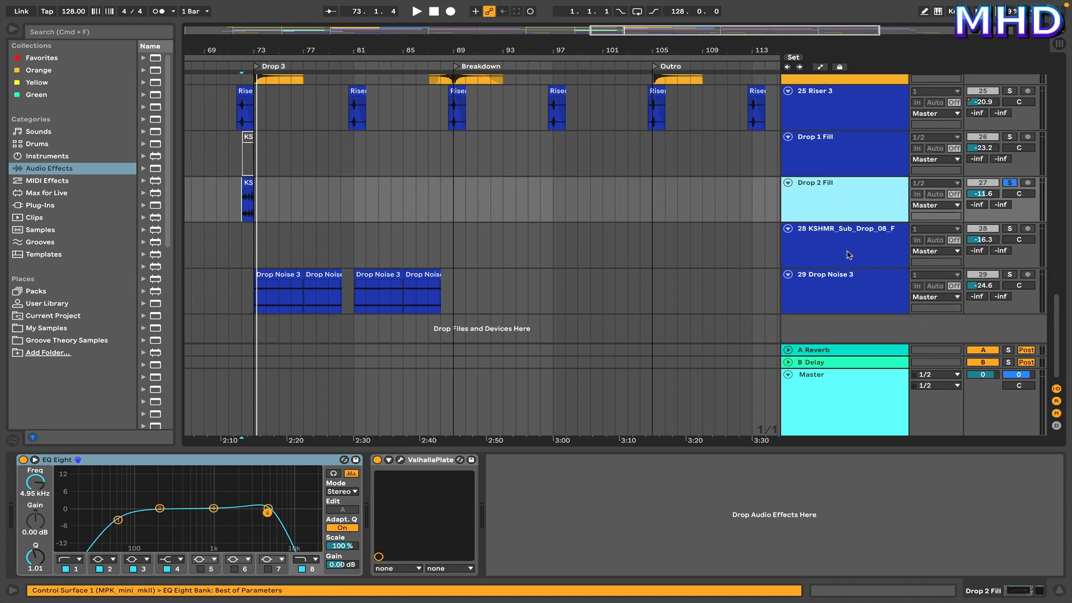
click(858, 251)
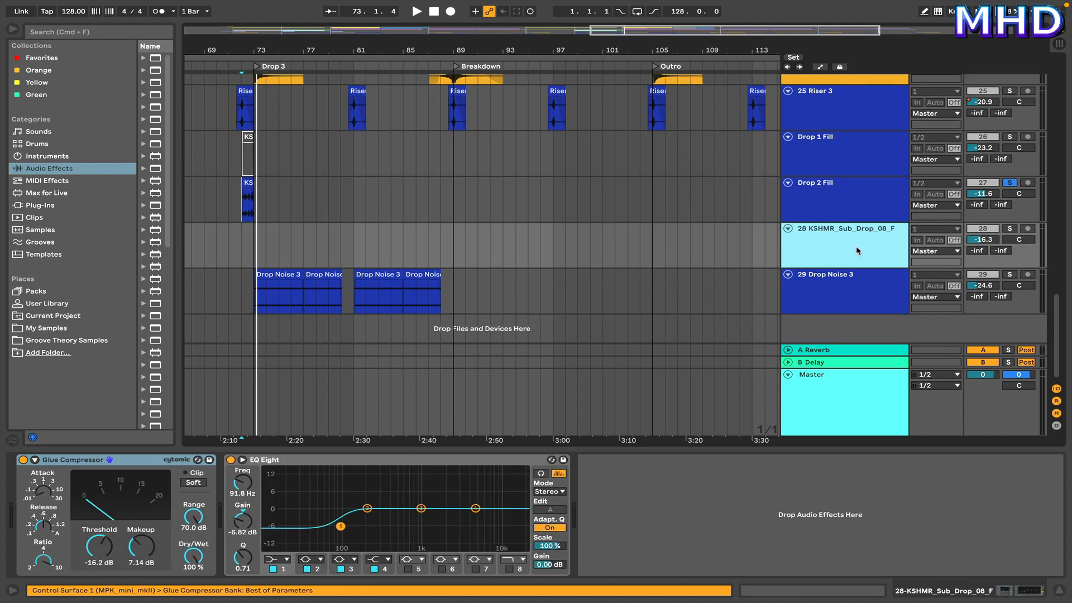
Solo 29 Drop Noise 3, play it from bar 73 while reviewing its effects chain, and turn its solo off.
click(1009, 274)
click(257, 298)
key(space)
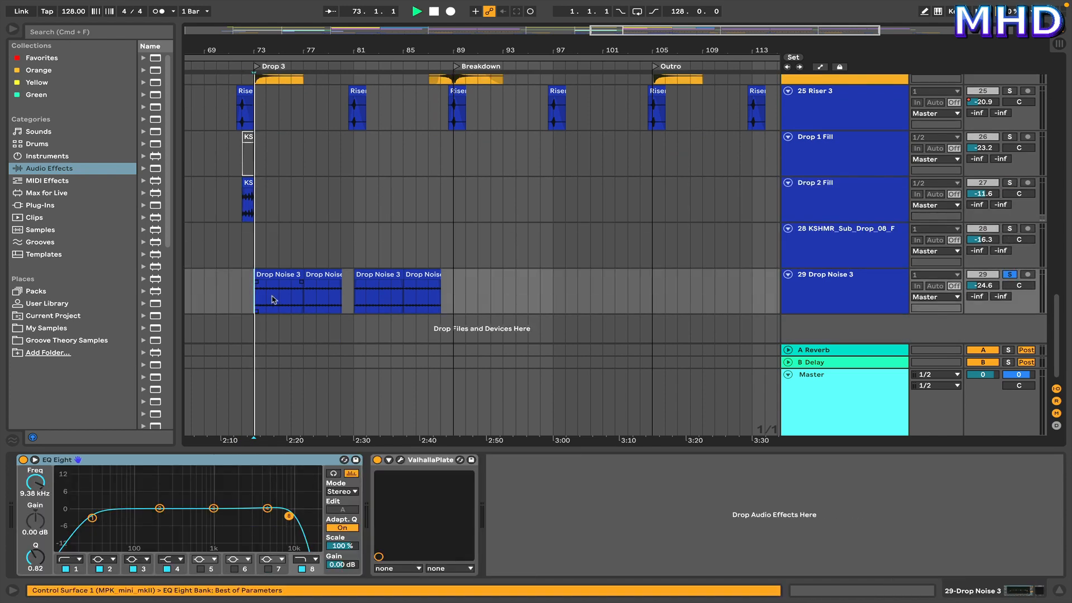
click(858, 301)
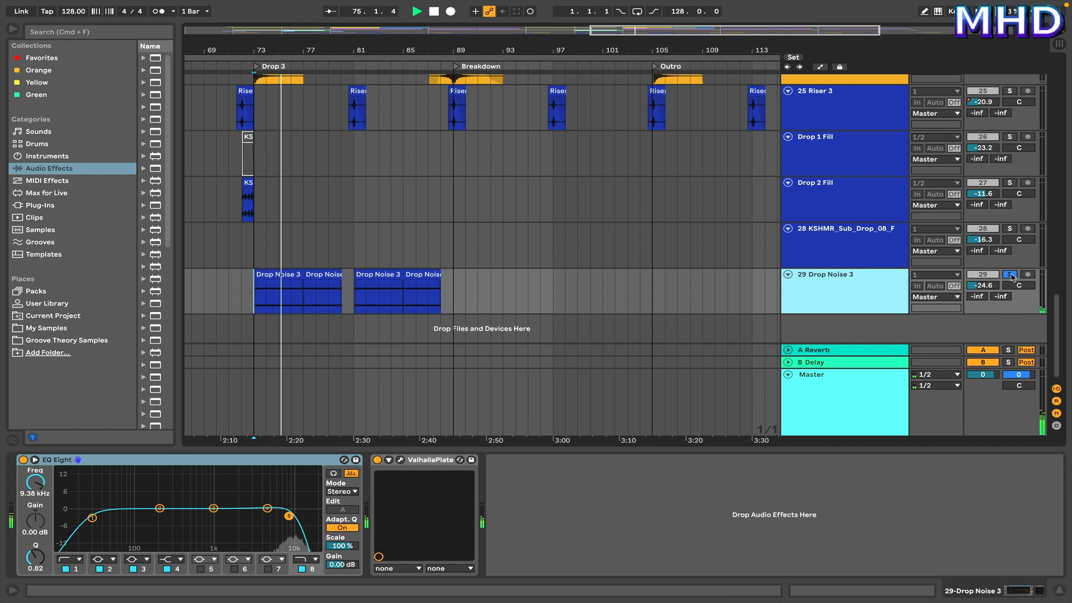
key(space)
click(1011, 276)
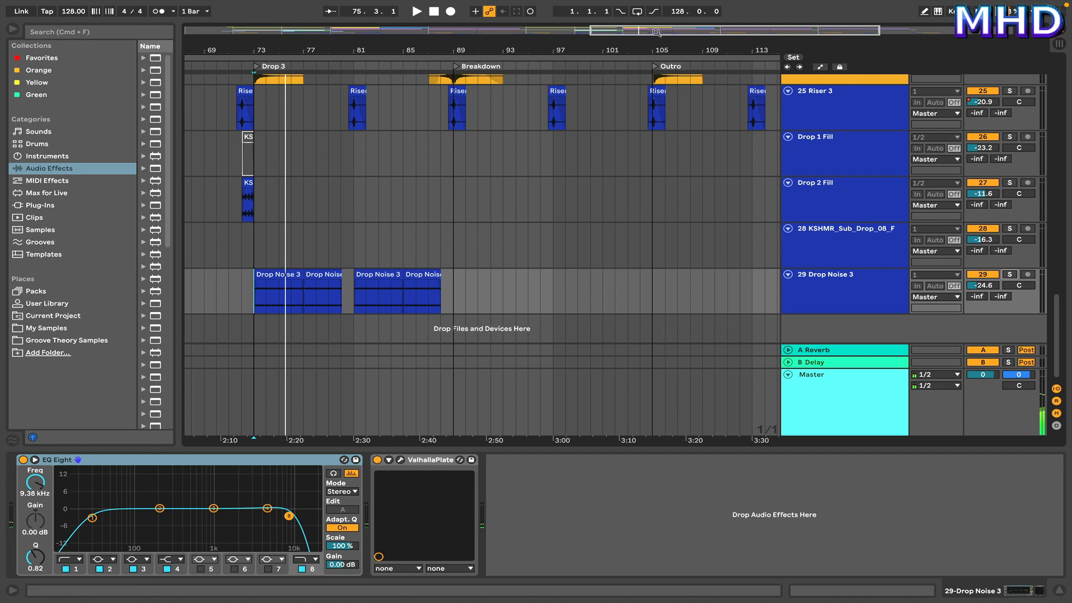
Solo the 28 KSHMR_Sub_Drop_08_F track and play its clip at bar 121.
scroll(625, 125, right, 10)
click(576, 251)
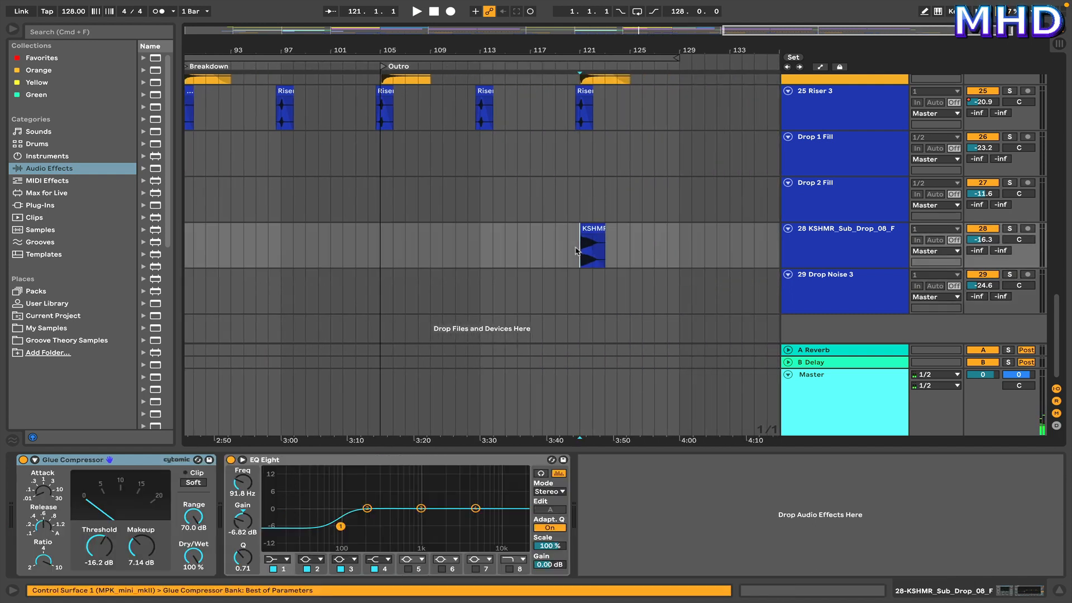
key(space)
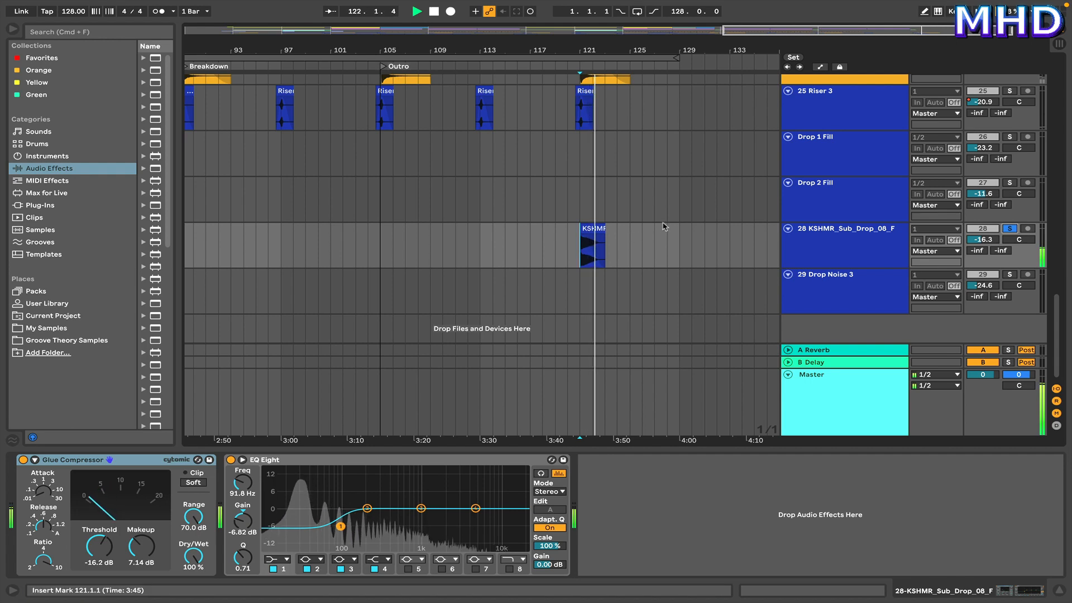
Play the Drop 2 Fill track soloed through its clip just before Drop 3 and inspect the track.
scroll(665, 229, up, 3)
scroll(742, 185, down, 2)
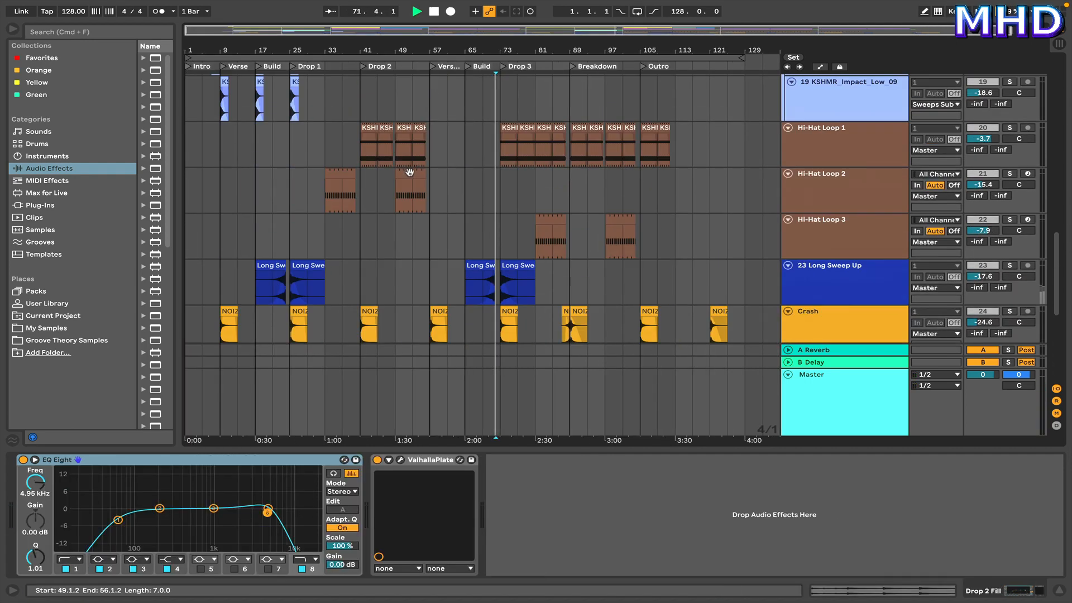
scroll(413, 176, down, 5)
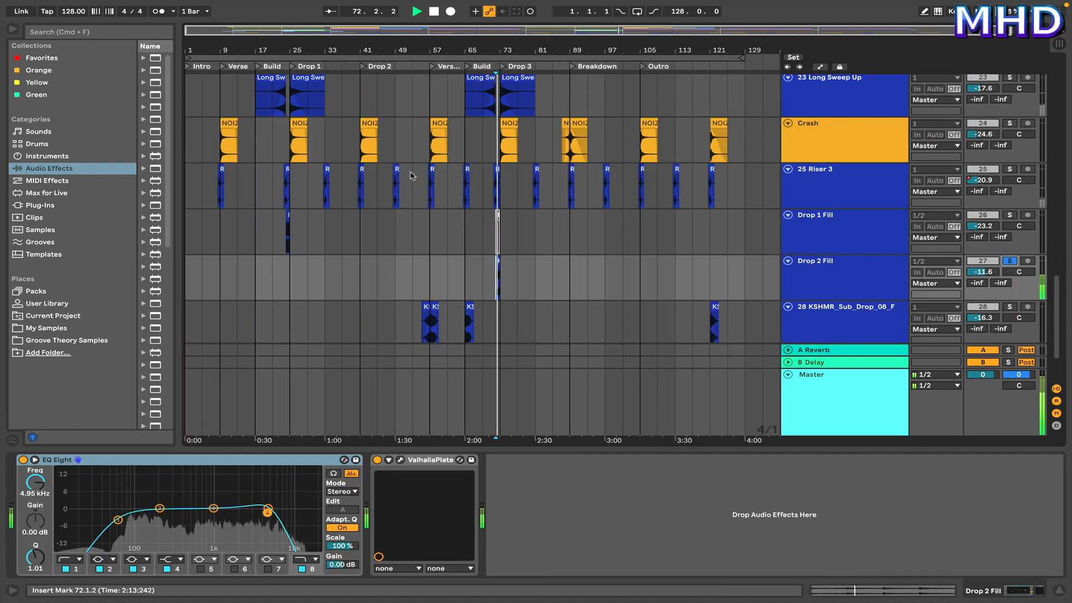
click(824, 277)
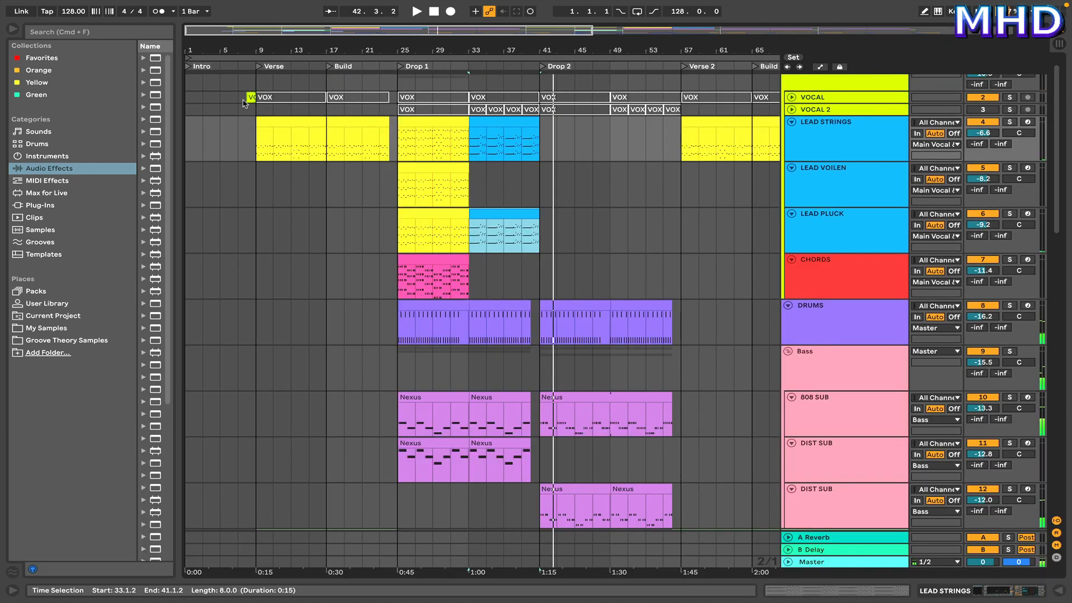
Play the full mix from bar 8 with the whole arrangement in view.
click(244, 101)
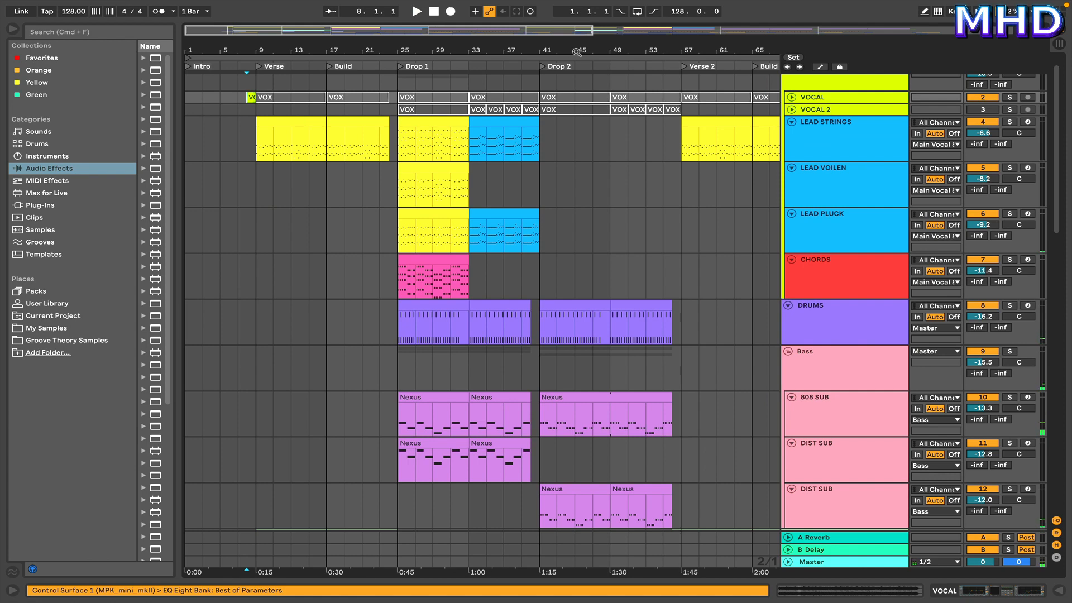
key(space)
key(minus)
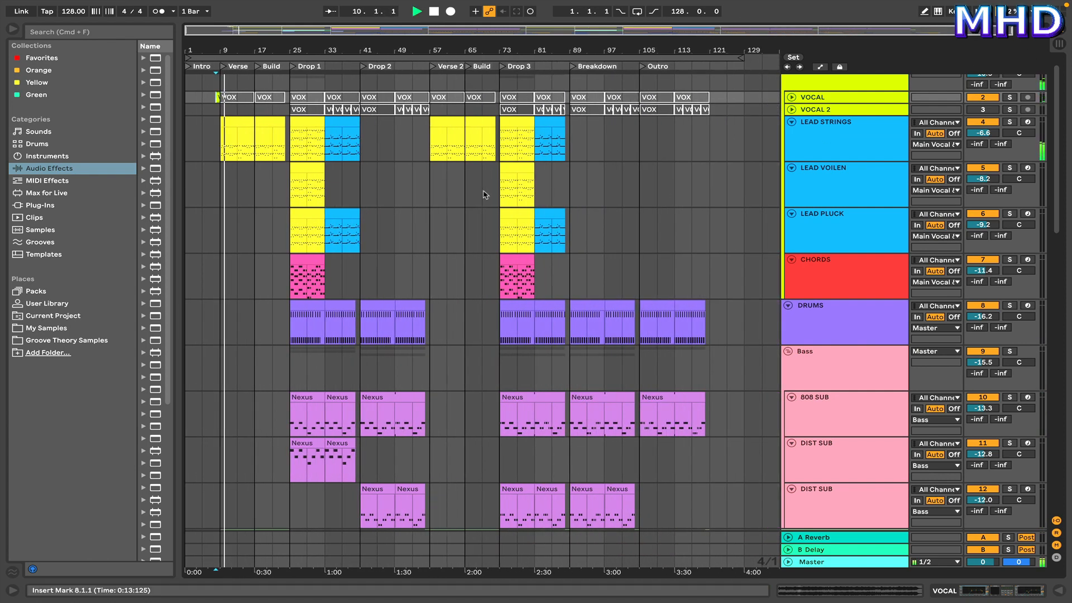
Review the Master track's effects chain and the mixer levels of the tracks during playback, and return to the arrangement.
double_click(825, 563)
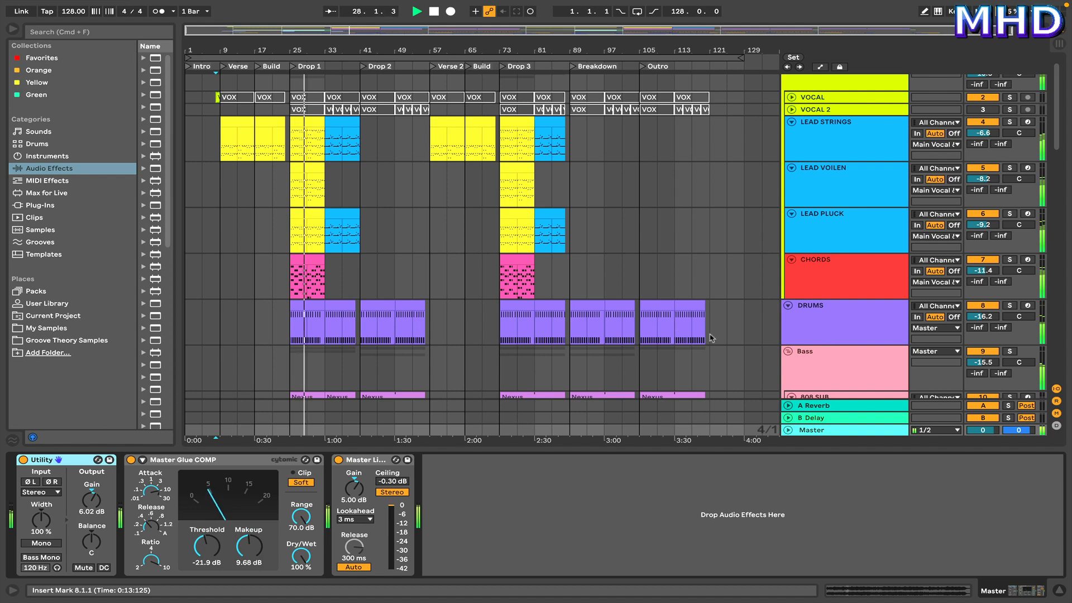
click(1059, 590)
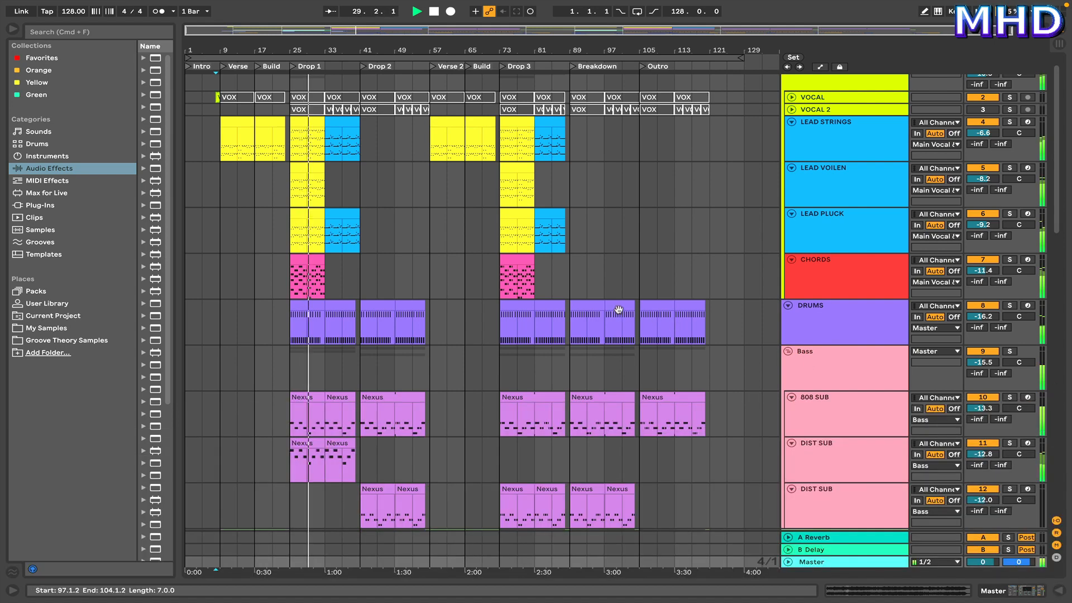
key(Tab)
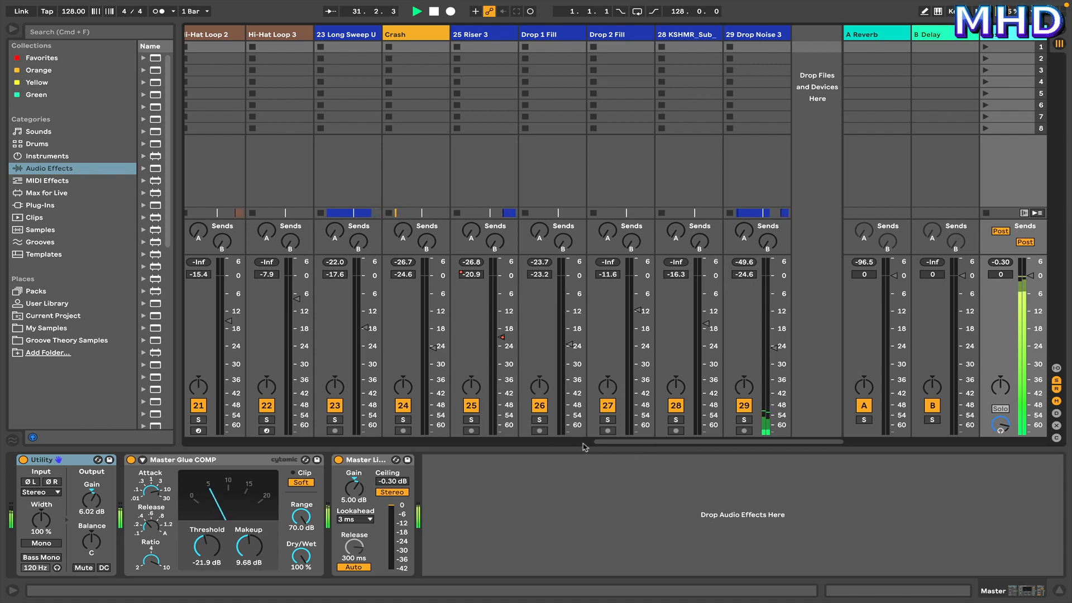
drag(592, 442, 181, 447)
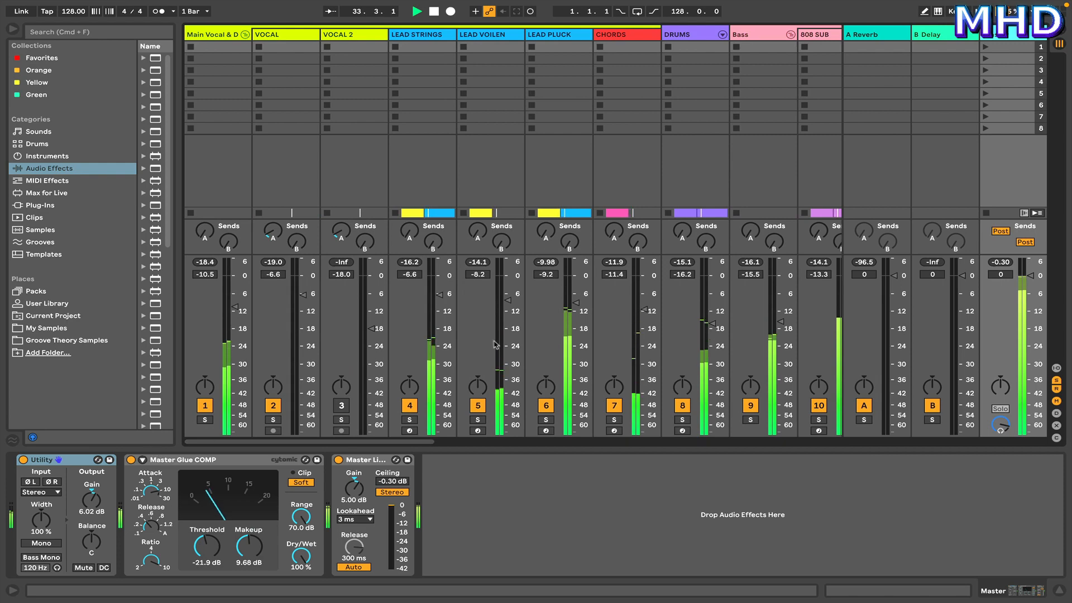
key(Tab)
Inspect the notes of the LEAD STRINGS clip at bar 33, close them, and select the VOX clip at bar 49 on VOCAL.
double_click(339, 122)
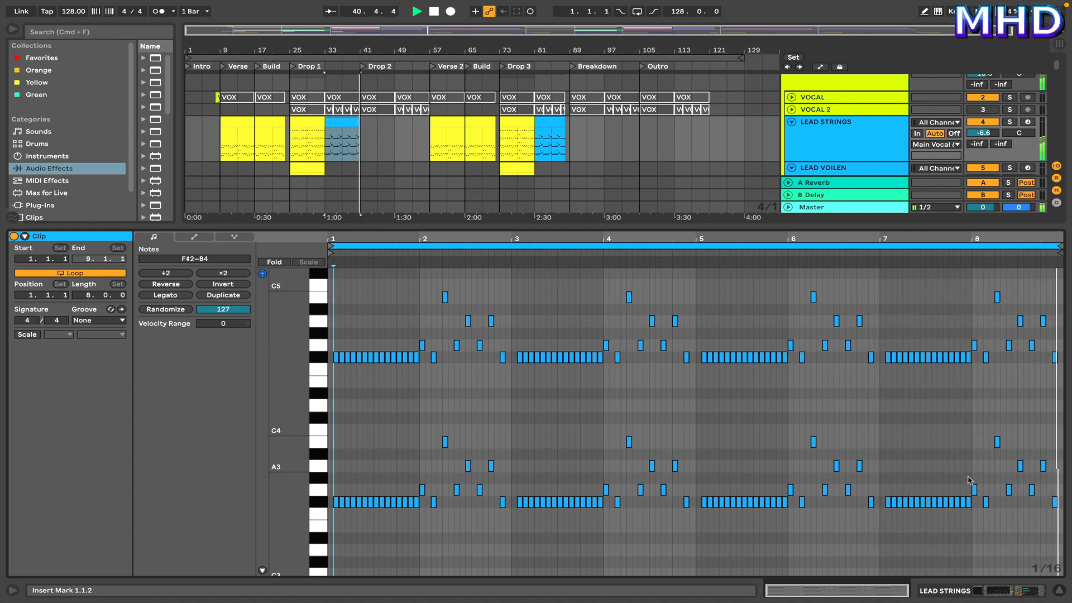
click(1059, 591)
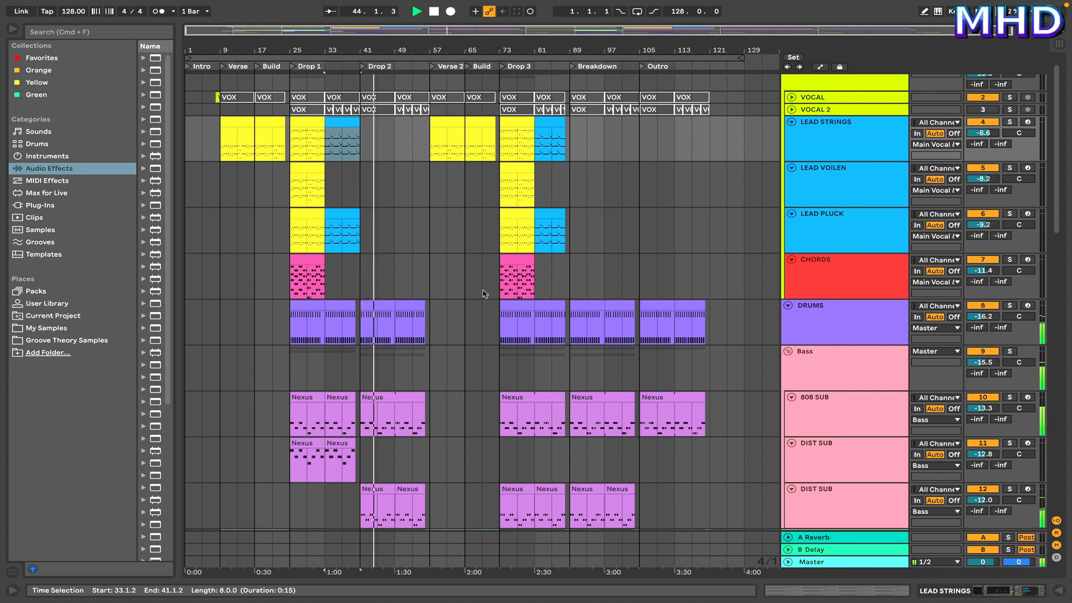
click(411, 98)
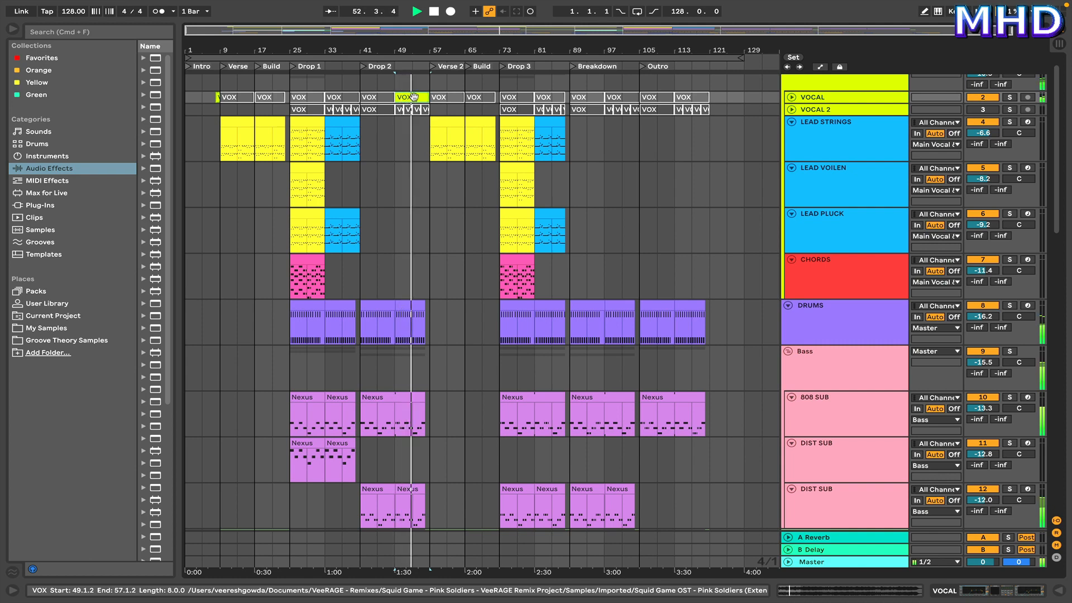
click(414, 97)
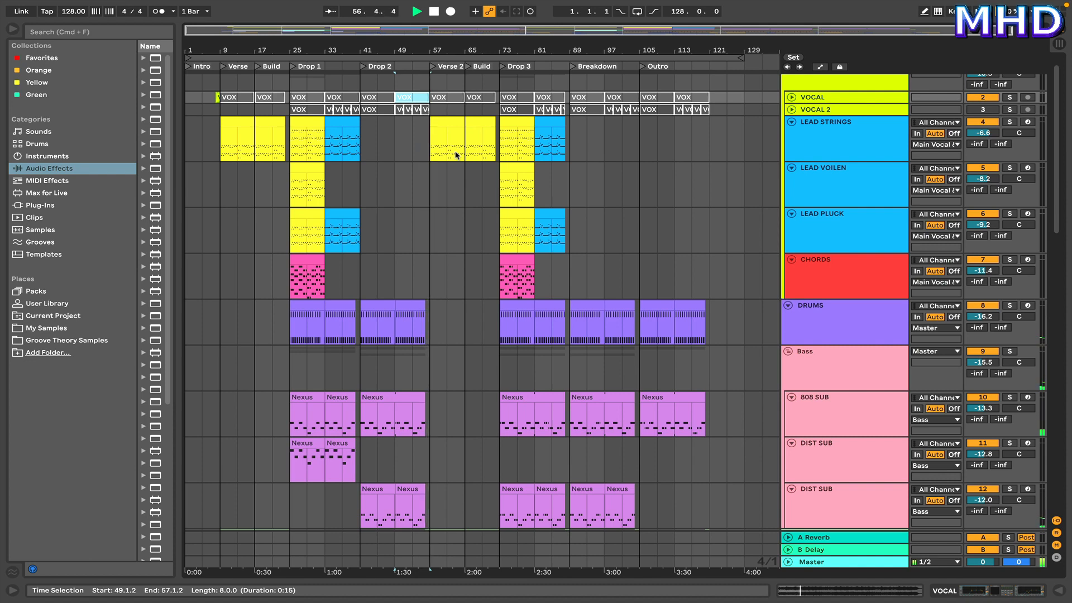
Look through all tracks of the arrangement during playback and select the VOX clip at the start of the Outro on VOCAL.
scroll(431, 189, down, 15)
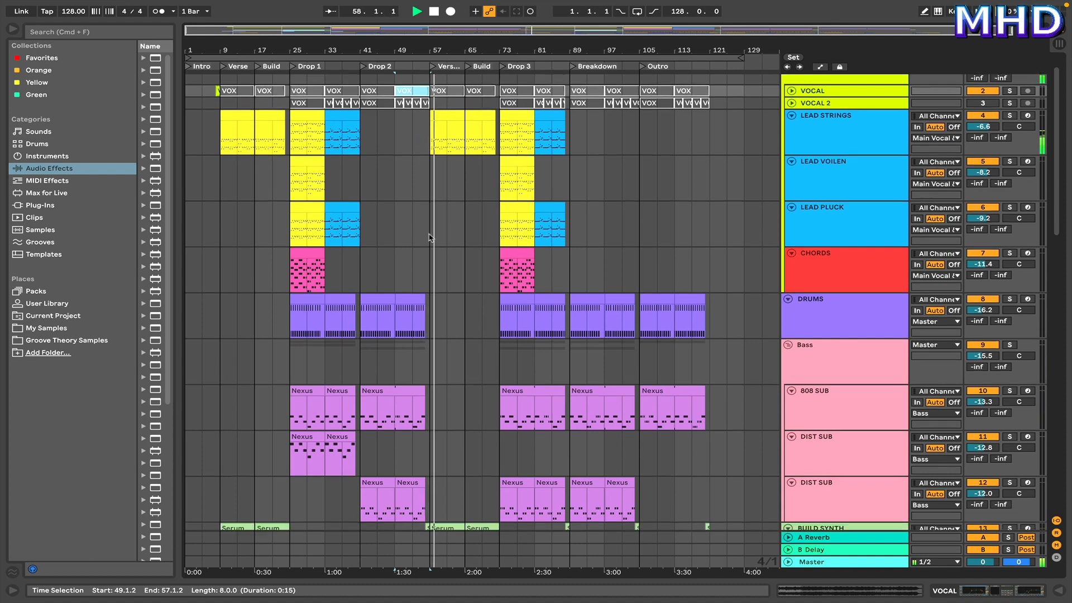
scroll(431, 230, down, 8)
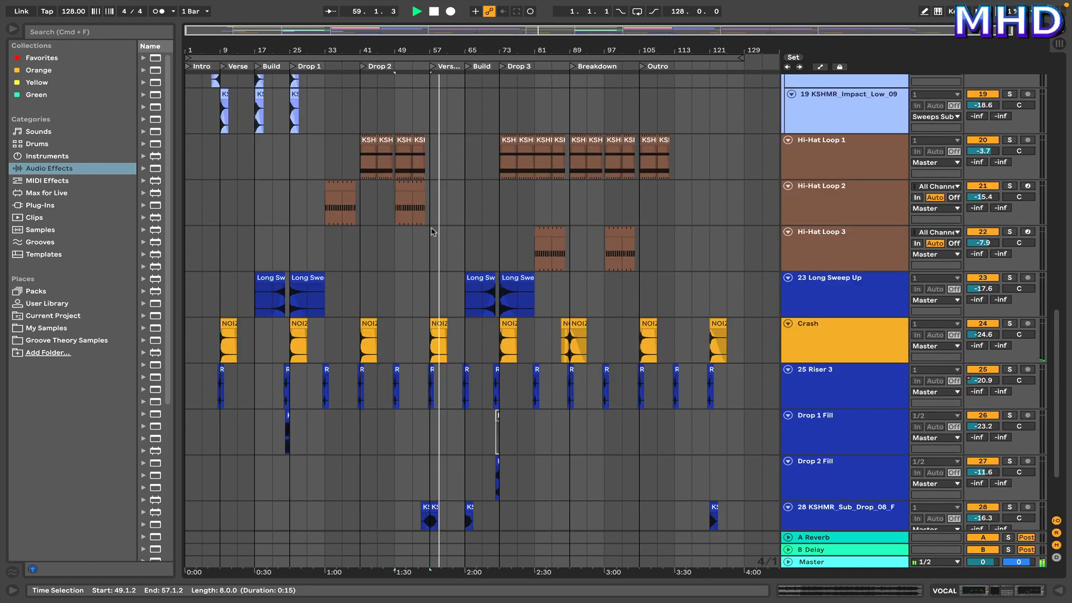
scroll(431, 231, up, 10)
scroll(433, 230, up, 12)
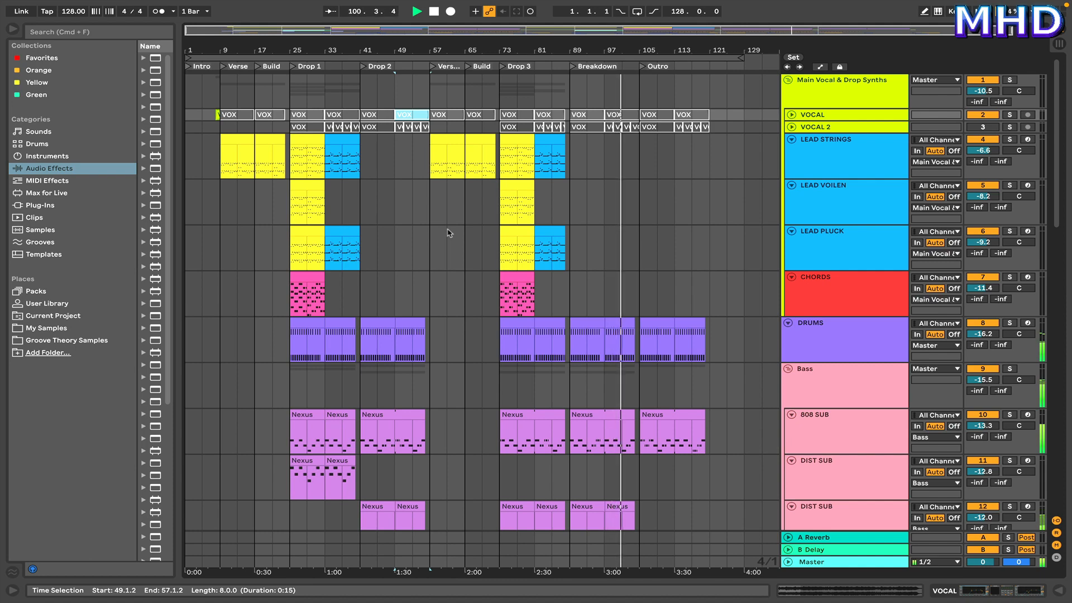
click(653, 113)
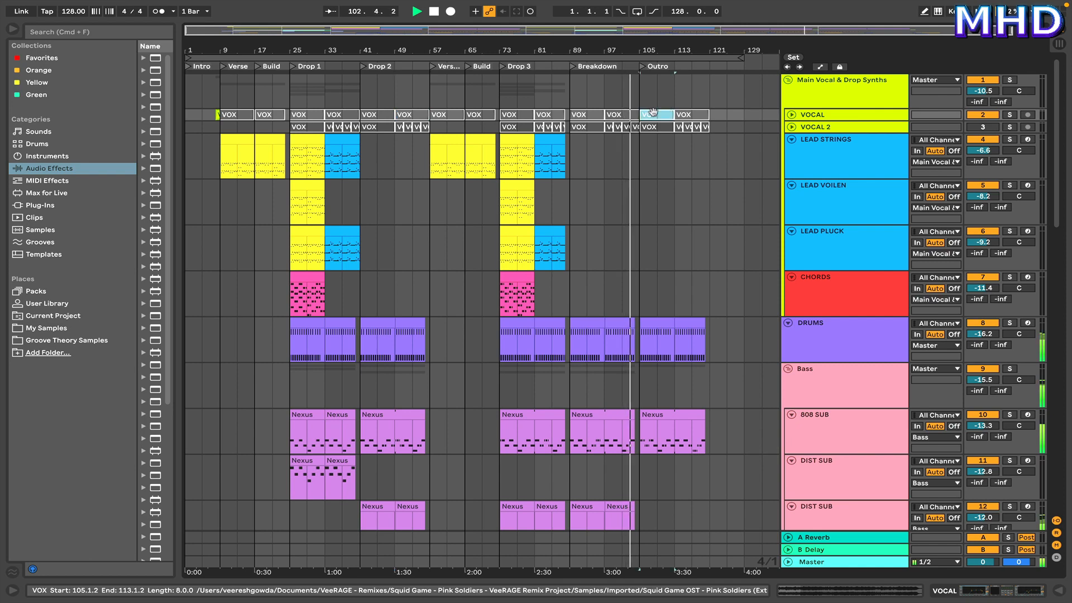